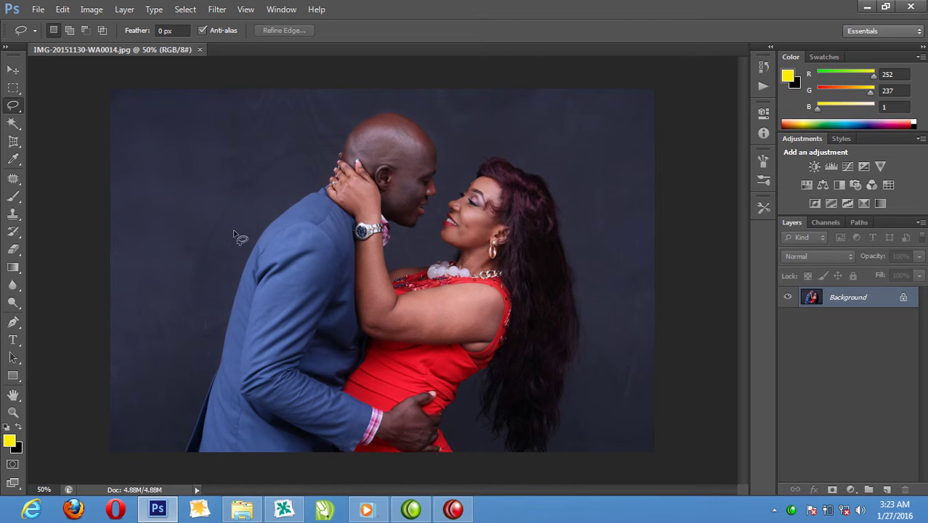
# - Zoom in on the red dress and hair edge in full-screen view with panels hidden
pyautogui.moveTo(122, 237); pyautogui.dragTo(640, 474)
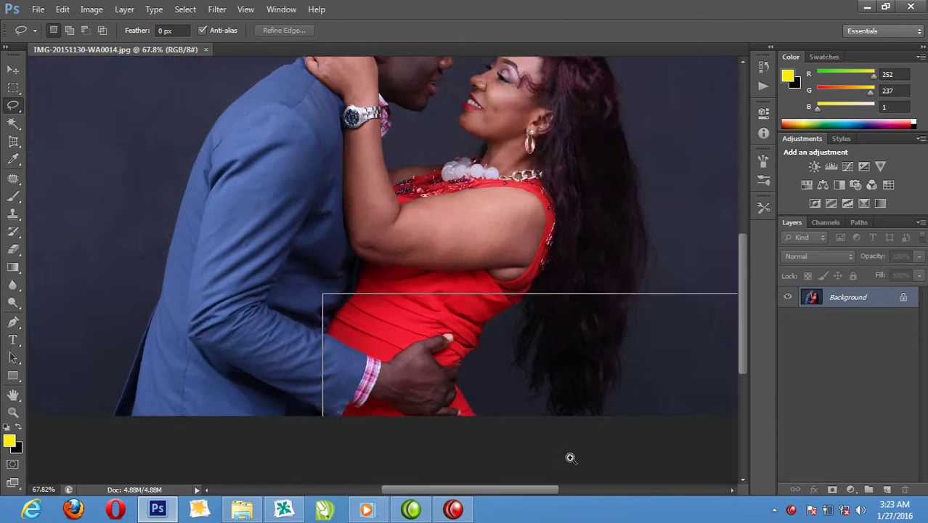
pyautogui.moveTo(321, 290); pyautogui.dragTo(736, 413)
pyautogui.press('Tab')
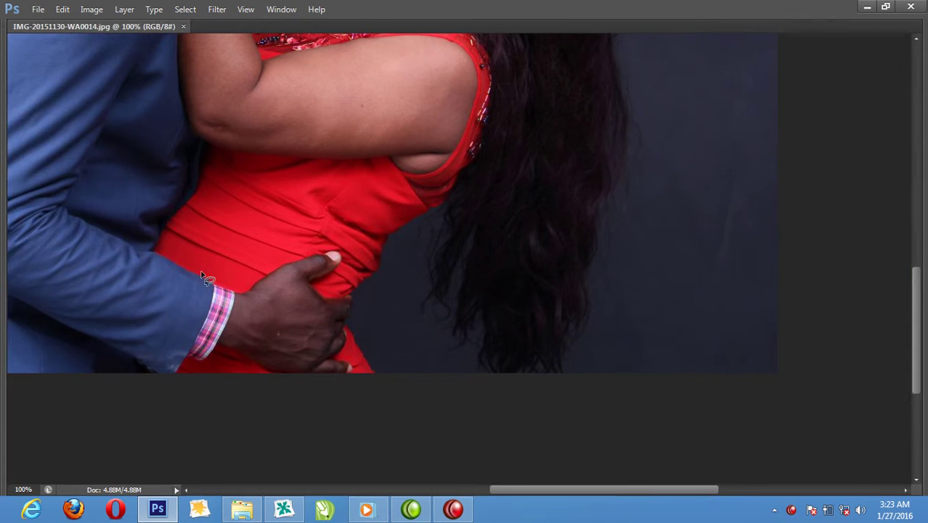
pyautogui.press('f')
pyautogui.moveTo(243, 129); pyautogui.dragTo(543, 357)
pyautogui.scroll(-1, 355, 435)
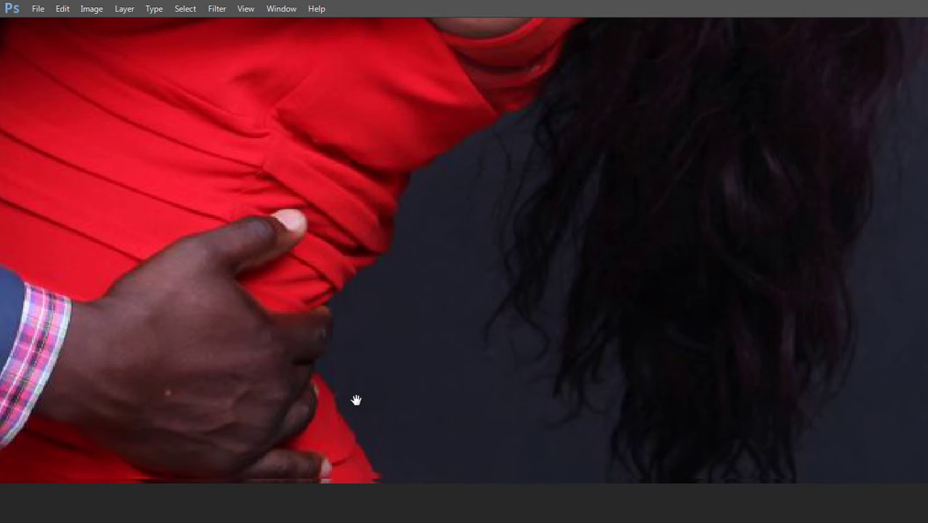
pyautogui.scroll(-4, 356, 378)
# - Start a Pen path at the dress bottom and trace up the dress edge
pyautogui.press('p')
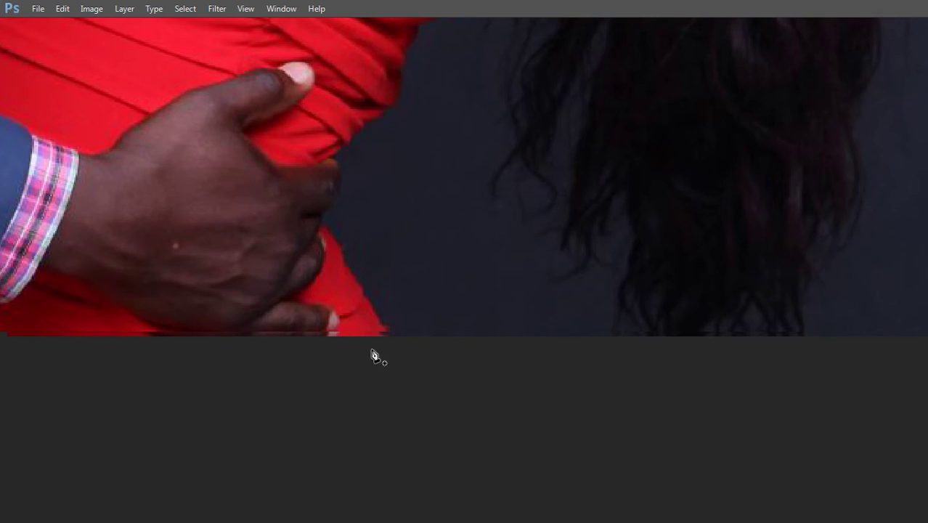
pyautogui.click(381, 340)
pyautogui.click(321, 220)
pyautogui.moveTo(330, 217); pyautogui.dragTo(331, 206)
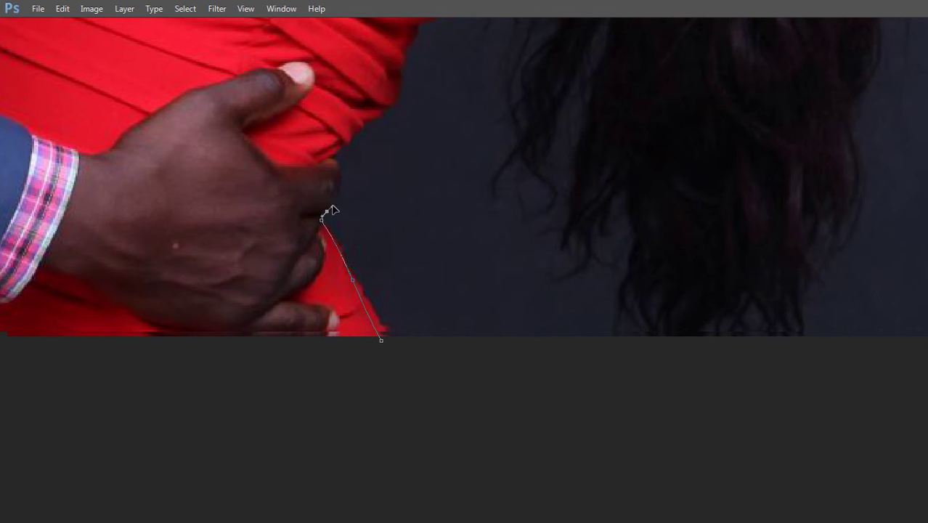
pyautogui.click(334, 167)
pyautogui.moveTo(347, 136); pyautogui.dragTo(307, 355)
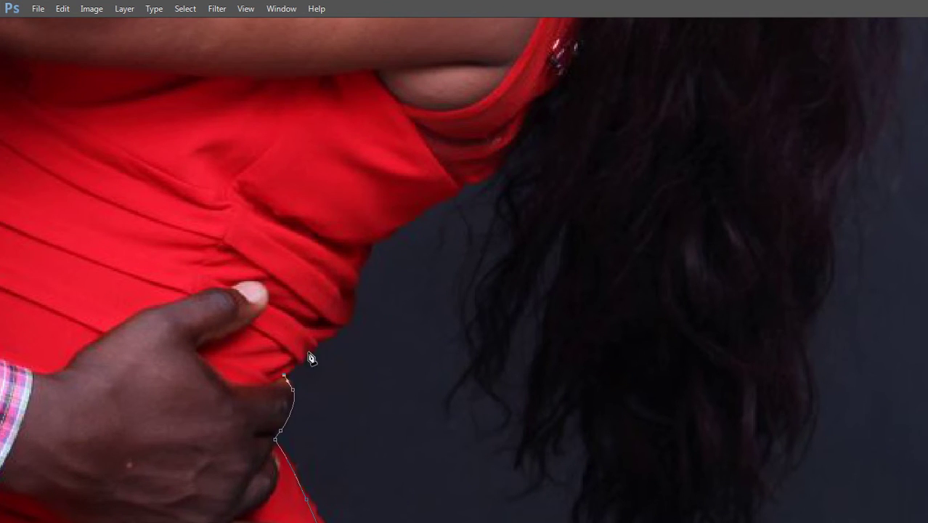
pyautogui.click(315, 346)
pyautogui.moveTo(351, 317); pyautogui.dragTo(355, 305)
pyautogui.click(354, 286)
pyautogui.moveTo(357, 271); pyautogui.dragTo(358, 262)
pyautogui.click(369, 247)
# - Continue the path along the dress edge to where it meets the hair
pyautogui.click(414, 213)
pyautogui.click(432, 202)
pyautogui.click(456, 191)
pyautogui.click(468, 182)
pyautogui.click(489, 176)
pyautogui.click(497, 170)
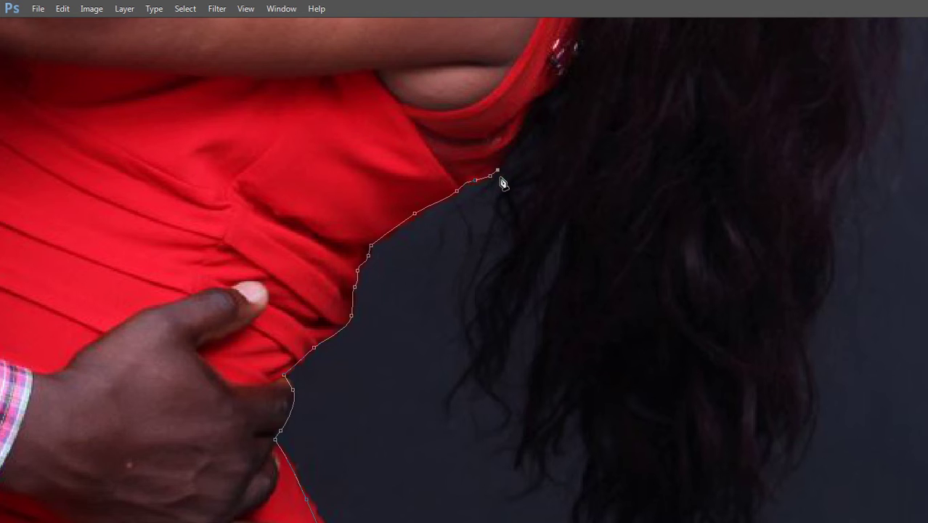
# - Trace curved anchors down and back up along the outer edge of the woman's hair
pyautogui.moveTo(531, 216)
pyautogui.mouseDown()
pyautogui.moveTo(531, 233)
pyautogui.moveTo(576, 218)
pyautogui.mouseUp()
pyautogui.click(534, 251)
pyautogui.click(552, 232)
pyautogui.moveTo(565, 282); pyautogui.dragTo(558, 328)
pyautogui.moveTo(557, 360)
pyautogui.mouseDown()
pyautogui.moveTo(598, 428)
pyautogui.moveTo(367, 256)
pyautogui.moveTo(397, 358)
pyautogui.mouseUp()
pyautogui.moveTo(382, 404)
pyautogui.mouseDown()
pyautogui.moveTo(392, 433)
pyautogui.moveTo(466, 421)
pyautogui.moveTo(510, 368)
pyautogui.mouseUp()
pyautogui.moveTo(514, 329); pyautogui.dragTo(551, 247)
pyautogui.moveTo(568, 211)
pyautogui.mouseDown()
pyautogui.moveTo(573, 191)
pyautogui.moveTo(468, 453)
pyautogui.mouseUp()
pyautogui.moveTo(470, 365); pyautogui.dragTo(478, 356)
pyautogui.moveTo(500, 263); pyautogui.dragTo(498, 221)
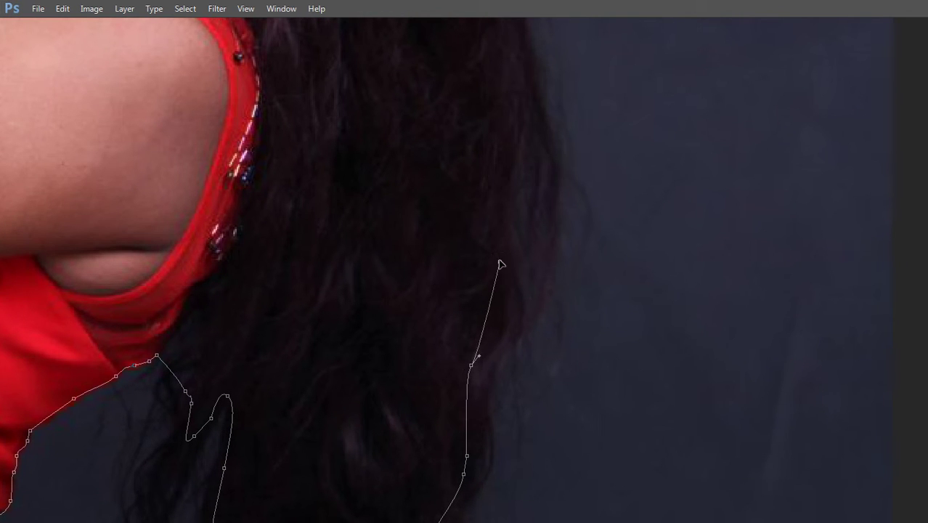
pyautogui.moveTo(508, 121)
pyautogui.mouseDown()
pyautogui.moveTo(524, 75)
pyautogui.moveTo(508, 326)
pyautogui.mouseUp()
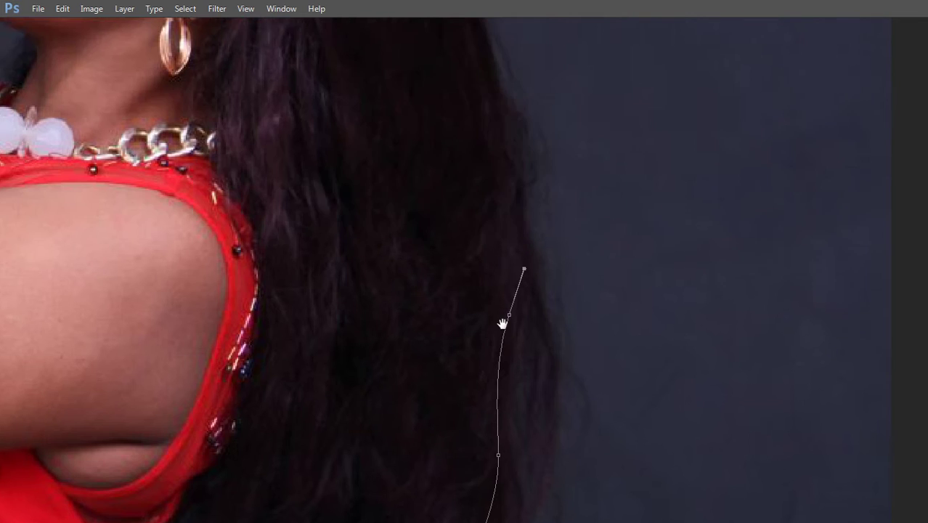
pyautogui.moveTo(501, 182)
pyautogui.mouseDown()
pyautogui.moveTo(480, 104)
pyautogui.moveTo(506, 348)
pyautogui.mouseUp()
# - Extend the path along the upper hair to the top of her head
pyautogui.scroll(5, 471, 145)
pyautogui.moveTo(468, 220)
pyautogui.mouseDown()
pyautogui.moveTo(450, 191)
pyautogui.moveTo(392, 184)
pyautogui.mouseUp()
pyautogui.moveTo(368, 155); pyautogui.dragTo(336, 155)
pyautogui.moveTo(271, 101); pyautogui.dragTo(251, 102)
pyautogui.moveTo(247, 148)
pyautogui.mouseDown()
pyautogui.moveTo(263, 161)
pyautogui.moveTo(578, 190)
pyautogui.mouseUp()
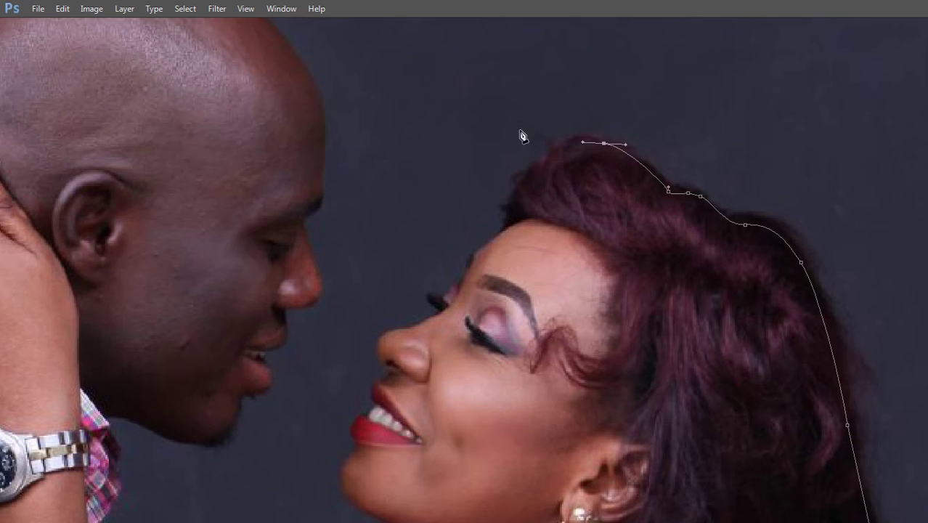
# - Trace the path over the hair top and down along the forehead hairline
pyautogui.moveTo(560, 149); pyautogui.dragTo(555, 159)
pyautogui.moveTo(513, 207); pyautogui.dragTo(502, 232)
pyautogui.moveTo(246, 134); pyautogui.dragTo(517, 330)
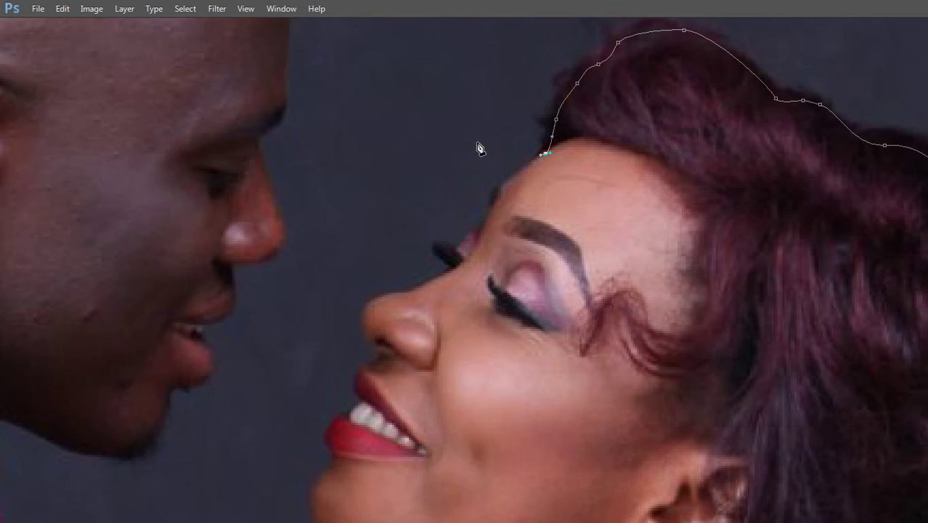
pyautogui.moveTo(479, 232); pyautogui.dragTo(472, 242)
pyautogui.click(468, 245)
pyautogui.click(457, 251)
pyautogui.moveTo(445, 250); pyautogui.dragTo(451, 269)
# - Outline the nose bridge and tip, undoing and redrawing misplaced points under the nose
pyautogui.moveTo(405, 290); pyautogui.dragTo(385, 292)
pyautogui.click(366, 307)
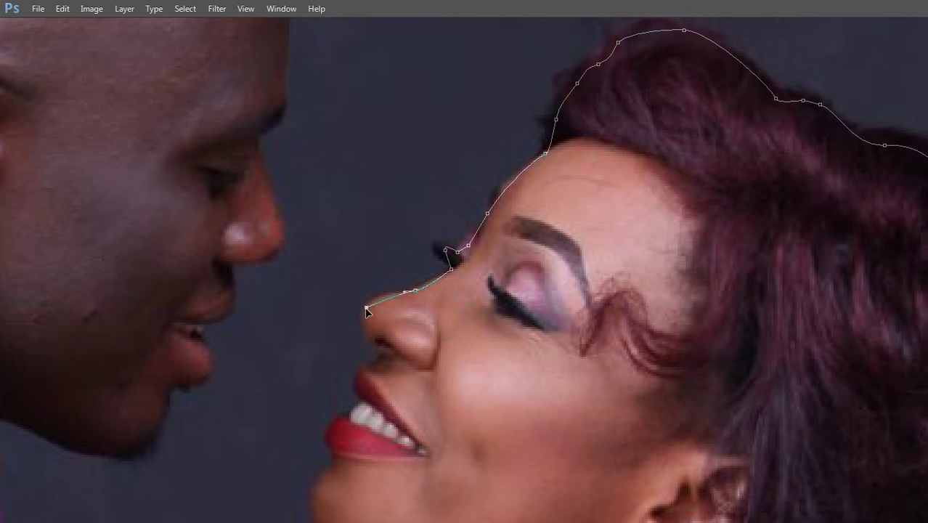
pyautogui.moveTo(365, 320); pyautogui.dragTo(378, 351)
pyautogui.hotkey('ctrl', 'z')
pyautogui.moveTo(372, 342); pyautogui.dragTo(385, 357)
pyautogui.hotkey('ctrl', 'z')
pyautogui.click(364, 309)
pyautogui.moveTo(371, 341)
pyautogui.mouseDown()
pyautogui.moveTo(383, 349)
pyautogui.moveTo(402, 254)
pyautogui.mouseUp()
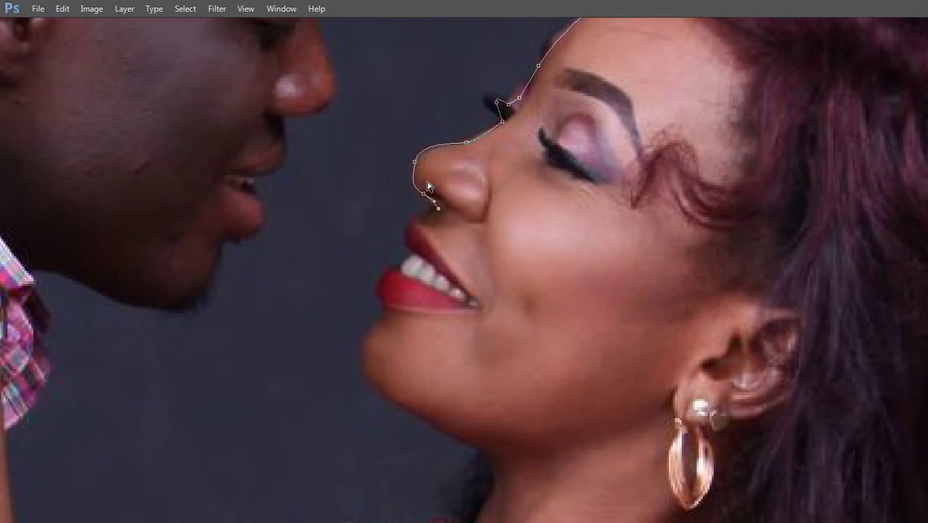
pyautogui.hotkey('ctrl', 'alt', 'z')
pyautogui.hotkey('ctrl', 'alt', 'z')
pyautogui.moveTo(461, 143)
pyautogui.mouseDown()
pyautogui.moveTo(414, 181)
pyautogui.moveTo(434, 204)
pyautogui.mouseUp()
# - Continue the path from below the nose around the upper and lower lips
pyautogui.click(415, 222)
pyautogui.click(409, 236)
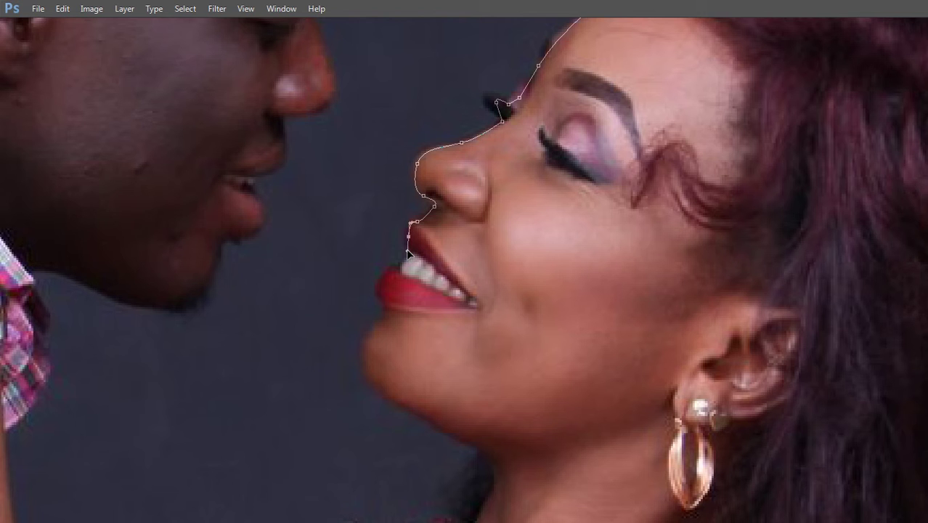
pyautogui.hotkey('ctrl', 'z')
pyautogui.click(408, 251)
pyautogui.click(401, 268)
pyautogui.moveTo(381, 277); pyautogui.dragTo(375, 293)
pyautogui.click(384, 306)
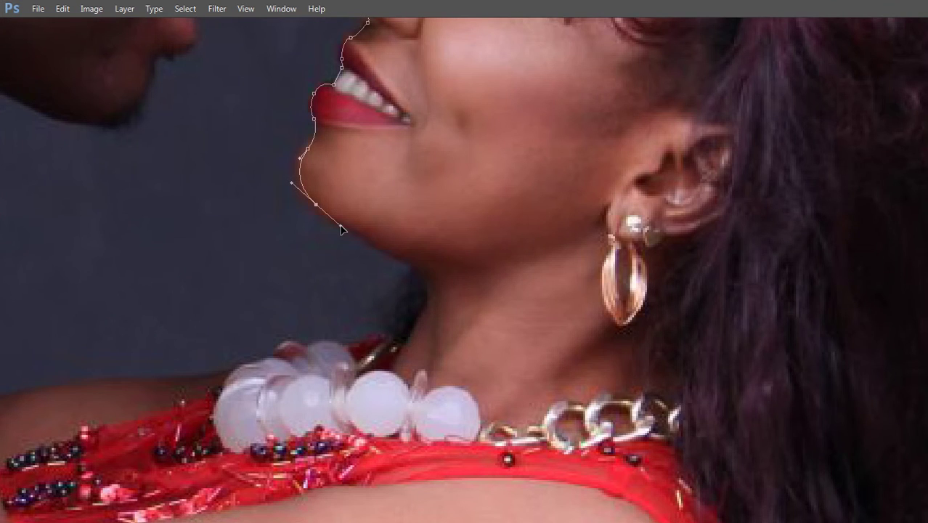
# - Trace down the chin and neck, across the necklace, and along the man's forearm
pyautogui.moveTo(413, 266)
pyautogui.mouseDown()
pyautogui.moveTo(426, 277)
pyautogui.moveTo(421, 317)
pyautogui.moveTo(345, 352)
pyautogui.moveTo(452, 209)
pyautogui.moveTo(411, 212)
pyautogui.mouseUp()
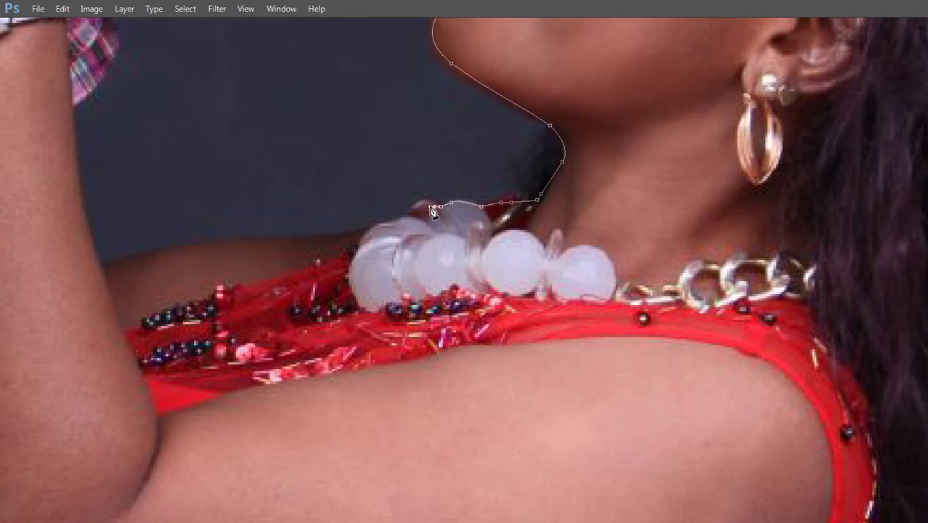
pyautogui.moveTo(386, 220); pyautogui.dragTo(357, 236)
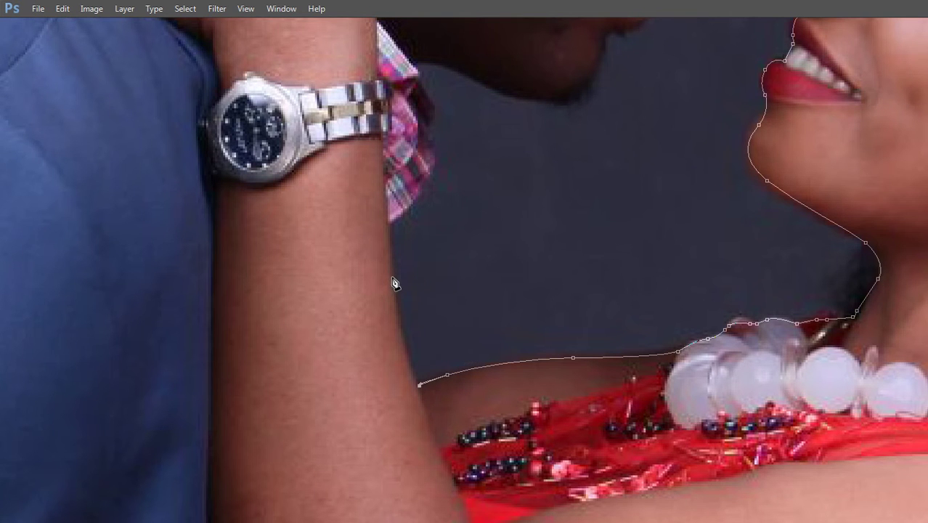
pyautogui.click(392, 277)
pyautogui.moveTo(394, 283)
pyautogui.mouseDown()
pyautogui.moveTo(389, 222)
pyautogui.moveTo(429, 180)
pyautogui.mouseUp()
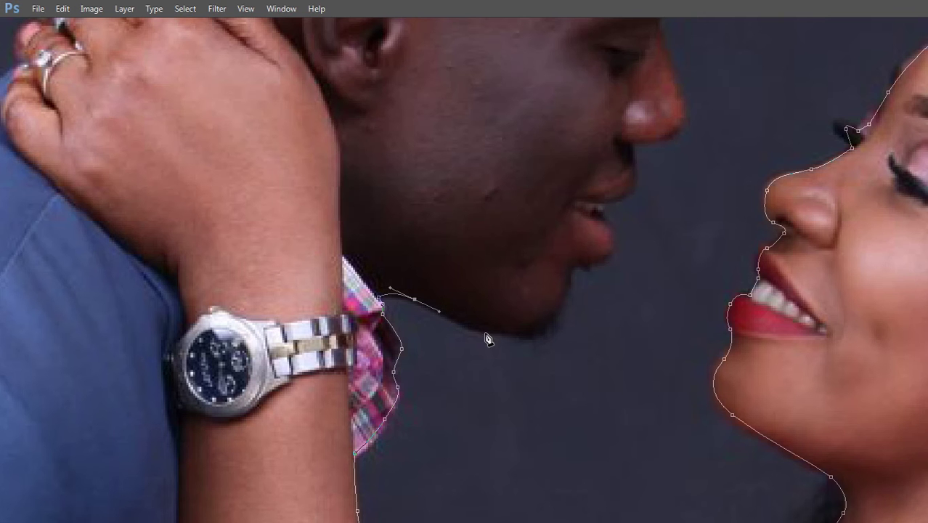
# - Trace from the man's collar along his chin and jaw to his lower lip, redoing the mouth point
pyautogui.click(491, 334)
pyautogui.moveTo(501, 336); pyautogui.dragTo(506, 338)
pyautogui.click(542, 328)
pyautogui.moveTo(545, 328); pyautogui.dragTo(614, 249)
pyautogui.click(613, 245)
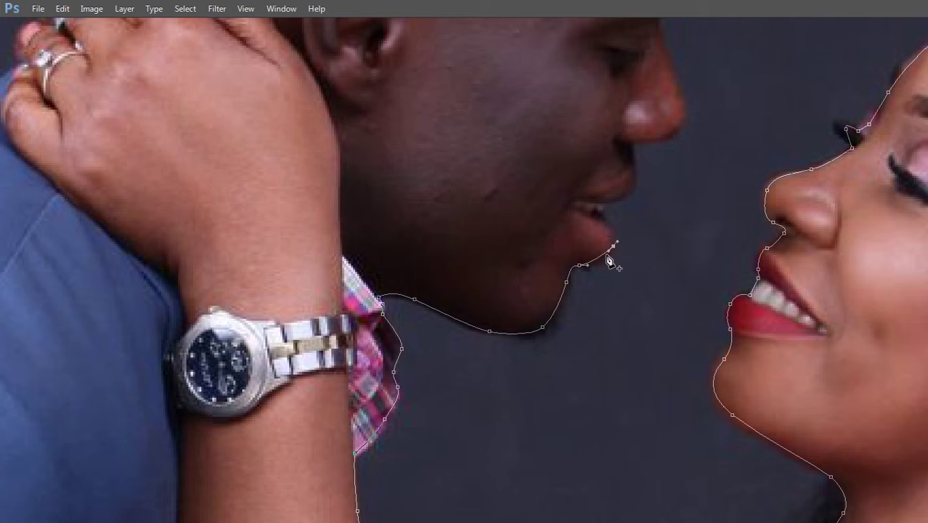
pyautogui.hotkey('ctrl', 'z')
pyautogui.moveTo(611, 248); pyautogui.dragTo(612, 226)
# - Extend the path up the man's nose, brow and forehead
pyautogui.scroll(3, 608, 231)
pyautogui.click(615, 341)
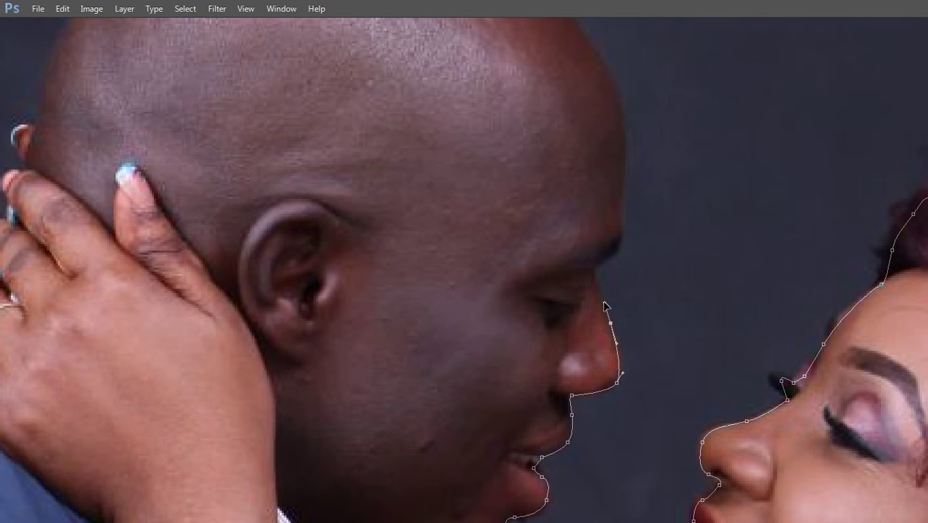
pyautogui.click(598, 291)
pyautogui.moveTo(596, 267); pyautogui.dragTo(604, 259)
pyautogui.moveTo(621, 230); pyautogui.dragTo(622, 209)
pyautogui.scroll(4, 590, 291)
pyautogui.moveTo(617, 278); pyautogui.dragTo(595, 238)
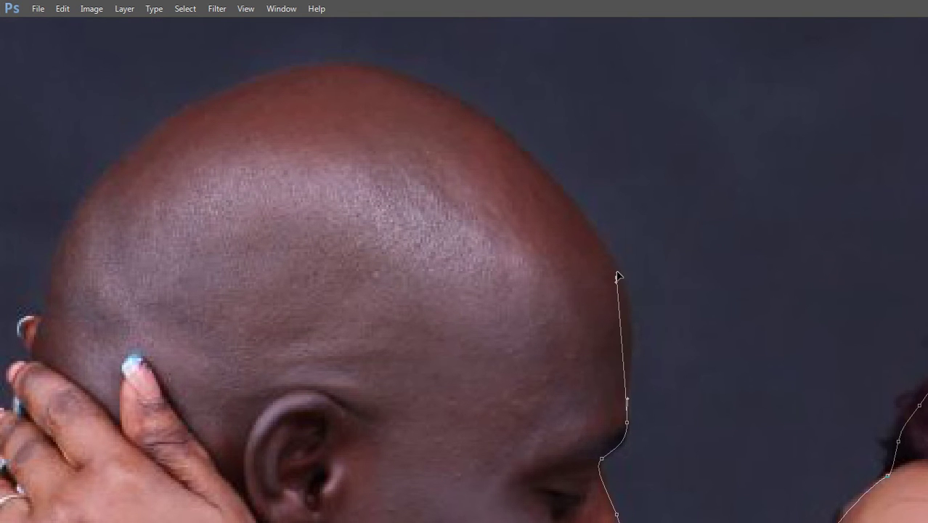
pyautogui.scroll(2, 596, 240)
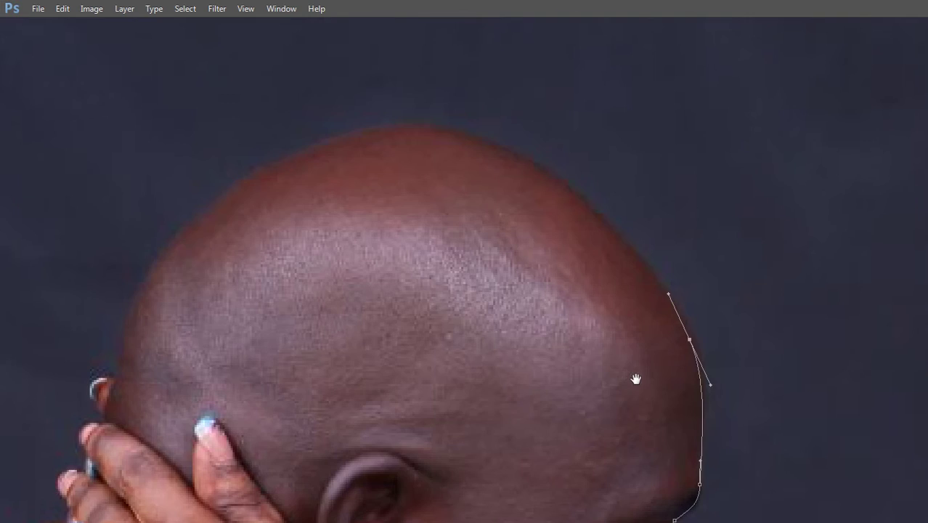
pyautogui.hscroll(-4, 581, 196)
# - Trace over the top and back of the man's head and around the woman's fingers
pyautogui.moveTo(526, 180); pyautogui.dragTo(392, 192)
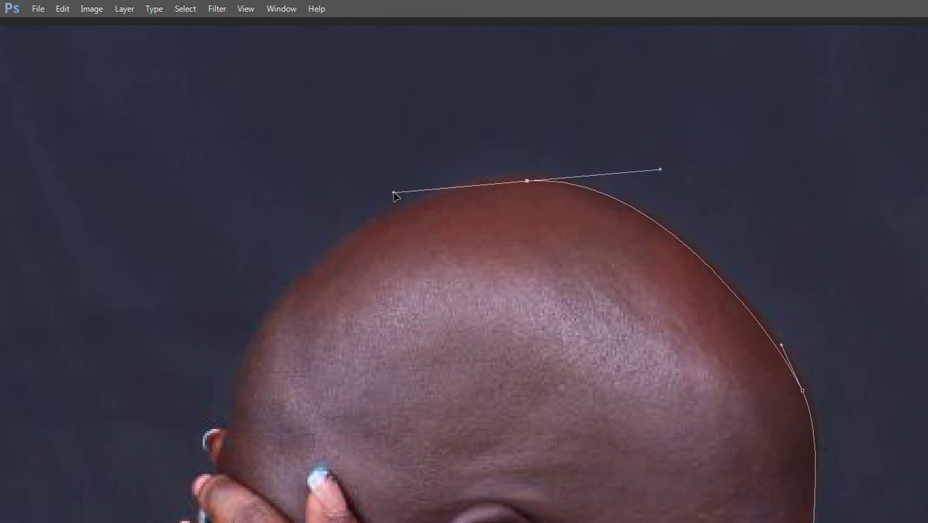
pyautogui.moveTo(260, 328); pyautogui.dragTo(243, 386)
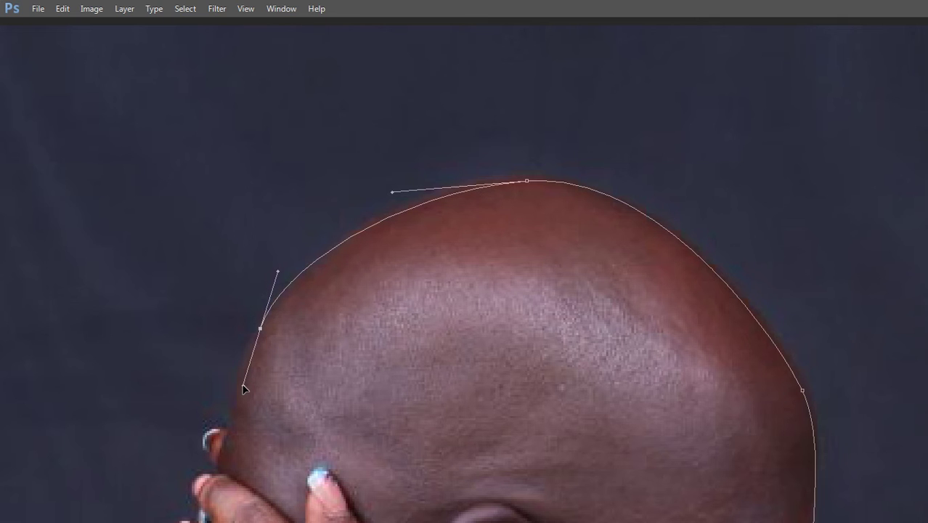
pyautogui.click(231, 434)
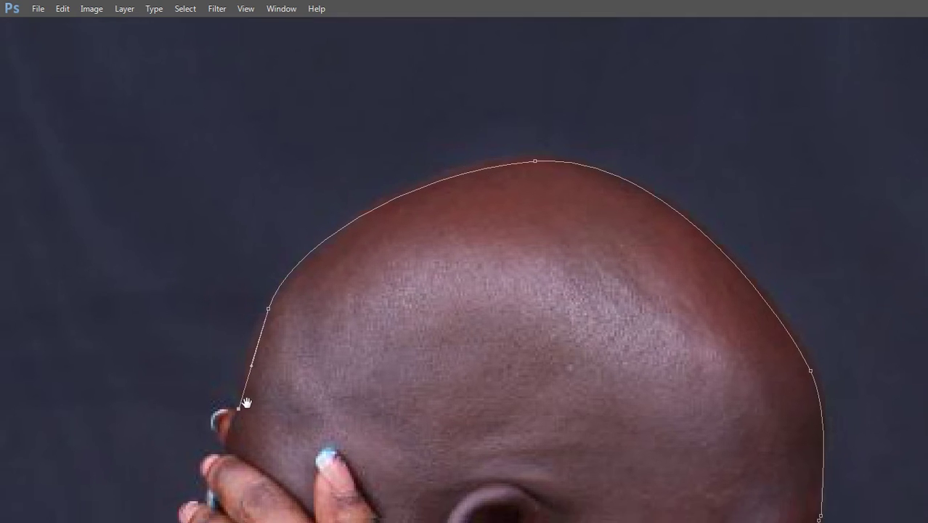
pyautogui.moveTo(233, 435); pyautogui.dragTo(330, 248)
pyautogui.click(326, 230)
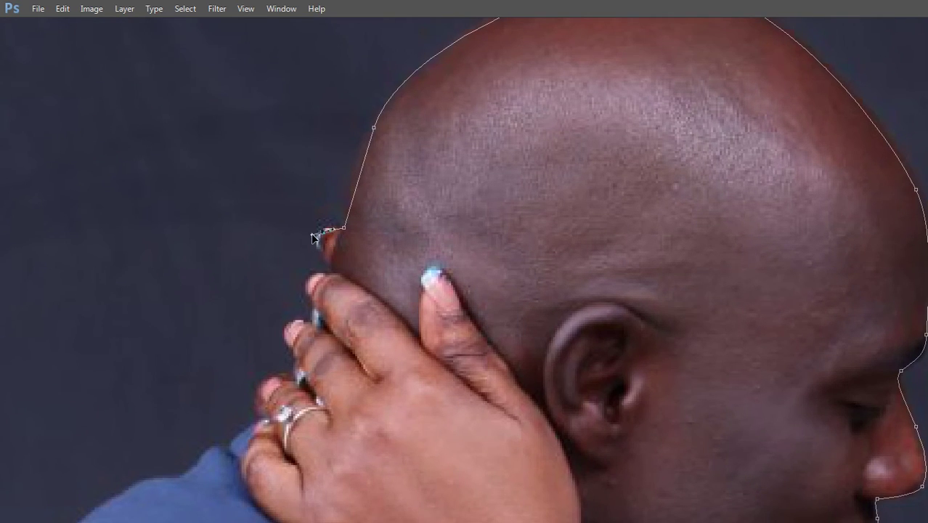
pyautogui.click(329, 268)
pyautogui.moveTo(310, 273); pyautogui.dragTo(306, 301)
pyautogui.click(313, 320)
pyautogui.click(285, 372)
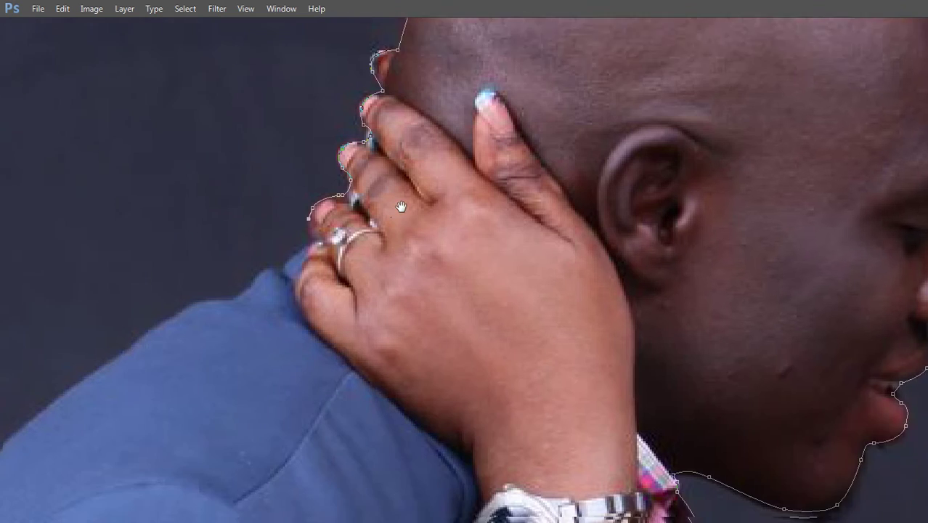
# - Continue the path with curved anchors along the man's jacket shoulder
pyautogui.moveTo(333, 417); pyautogui.dragTo(397, 190)
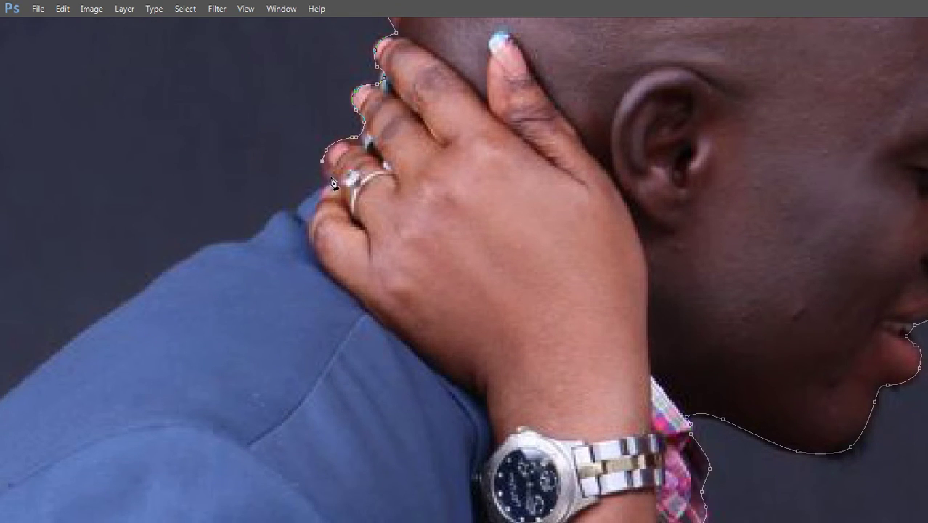
pyautogui.click(296, 207)
pyautogui.moveTo(267, 225)
pyautogui.mouseDown()
pyautogui.moveTo(253, 240)
pyautogui.moveTo(203, 242)
pyautogui.mouseUp()
pyautogui.moveTo(234, 309); pyautogui.dragTo(437, 214)
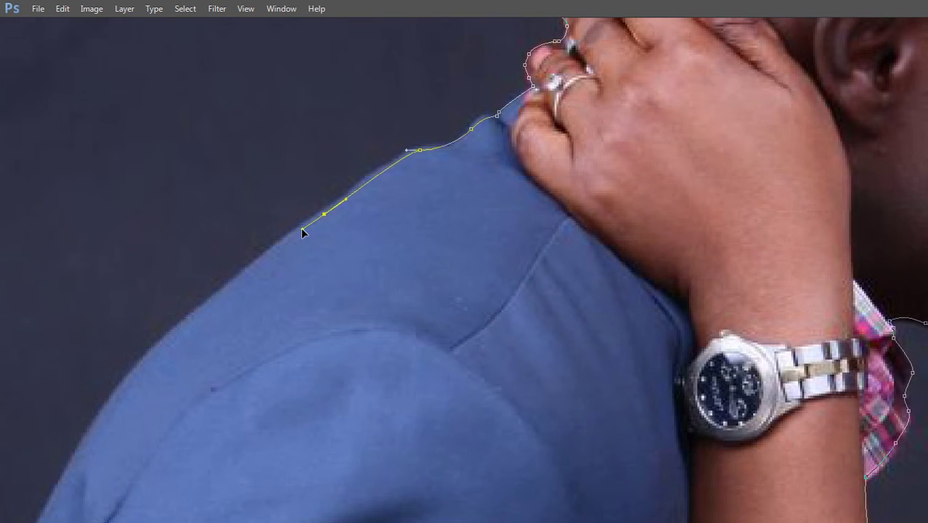
pyautogui.moveTo(318, 284); pyautogui.dragTo(399, 128)
pyautogui.moveTo(209, 221); pyautogui.dragTo(171, 269)
pyautogui.moveTo(199, 303); pyautogui.dragTo(295, 172)
# - Trace down the sleeve and jacket edge to the photo's bottom, then fit the photo on screen
pyautogui.moveTo(176, 322); pyautogui.dragTo(157, 373)
pyautogui.moveTo(208, 403); pyautogui.dragTo(296, 160)
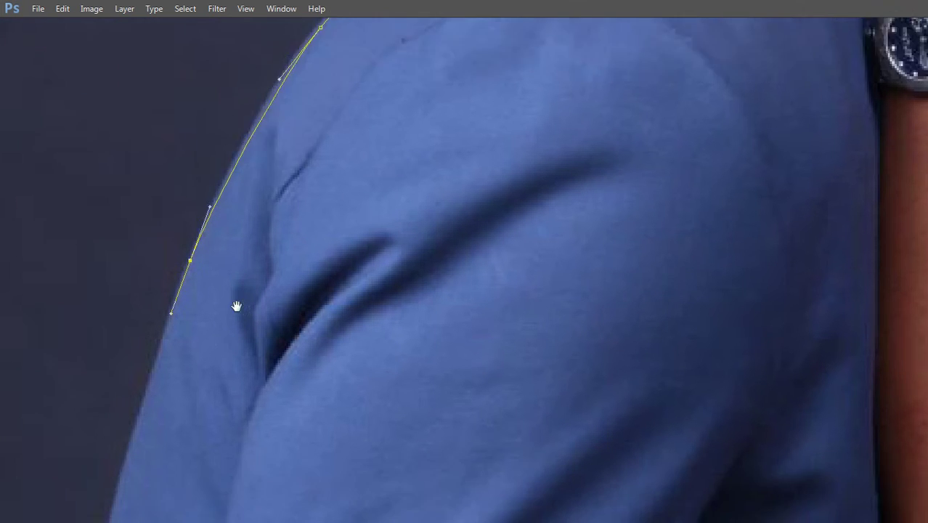
pyautogui.moveTo(174, 363)
pyautogui.mouseDown()
pyautogui.moveTo(165, 407)
pyautogui.moveTo(176, 416)
pyautogui.moveTo(221, 209)
pyautogui.mouseUp()
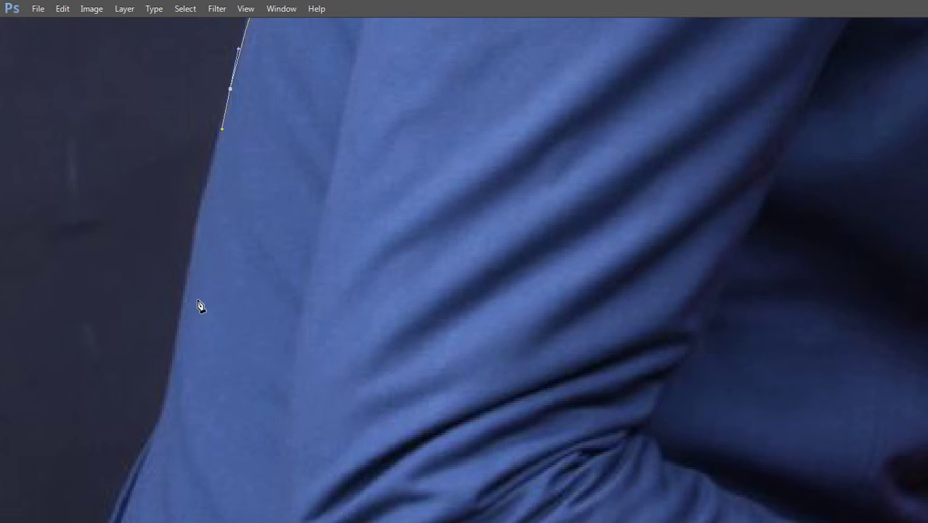
pyautogui.moveTo(181, 322); pyautogui.dragTo(172, 378)
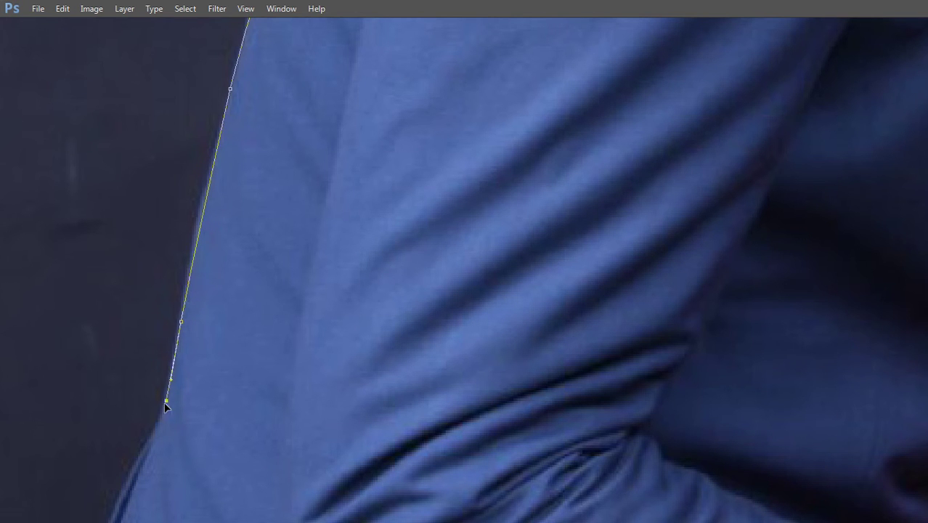
pyautogui.moveTo(213, 412); pyautogui.dragTo(288, 163)
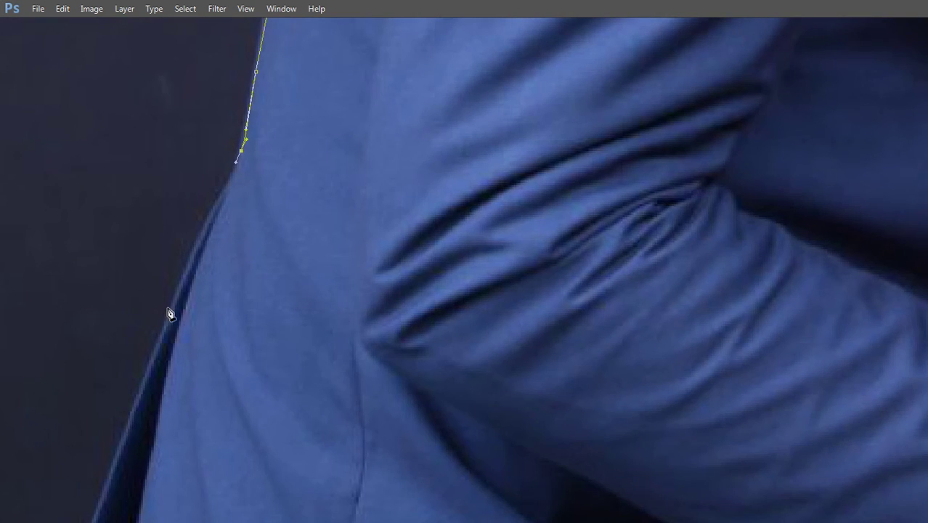
pyautogui.moveTo(163, 330); pyautogui.dragTo(148, 370)
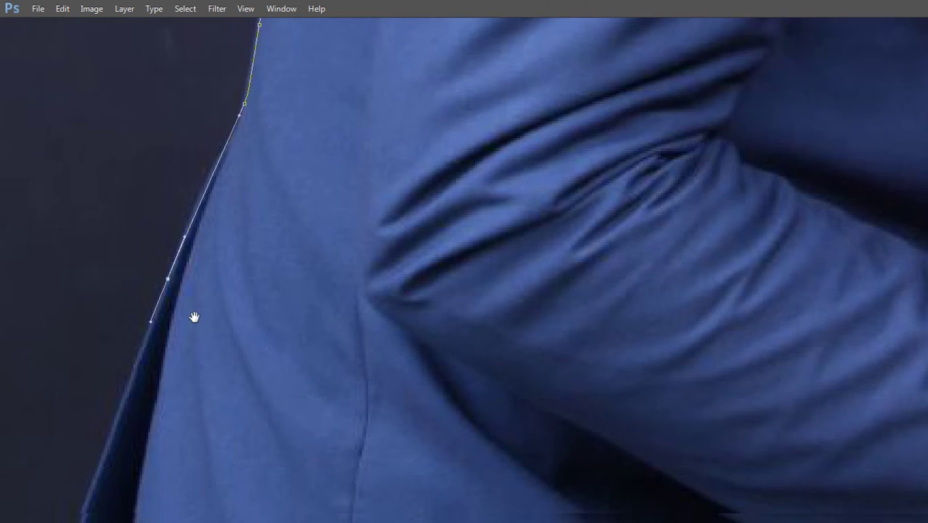
pyautogui.scroll(-5, 94, 290)
pyautogui.click(54, 438)
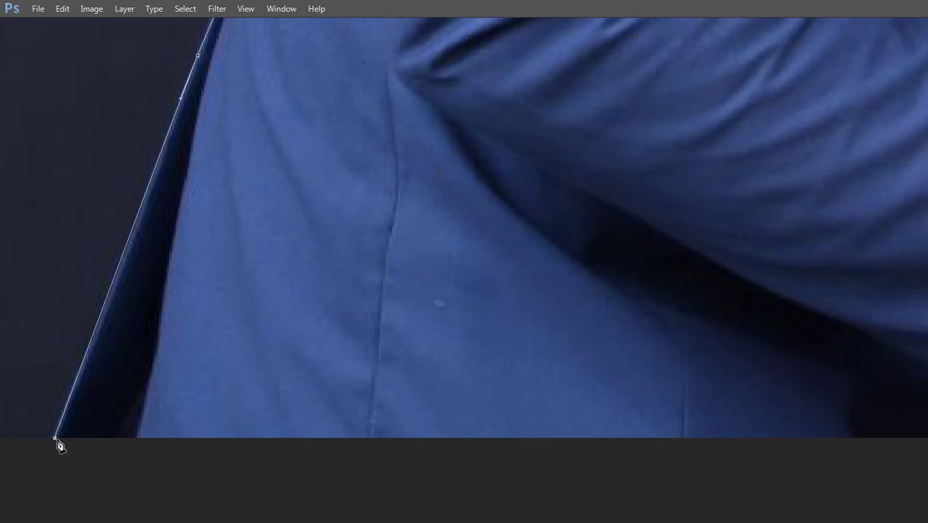
pyautogui.rightClick(446, 218)
pyautogui.click(482, 231)
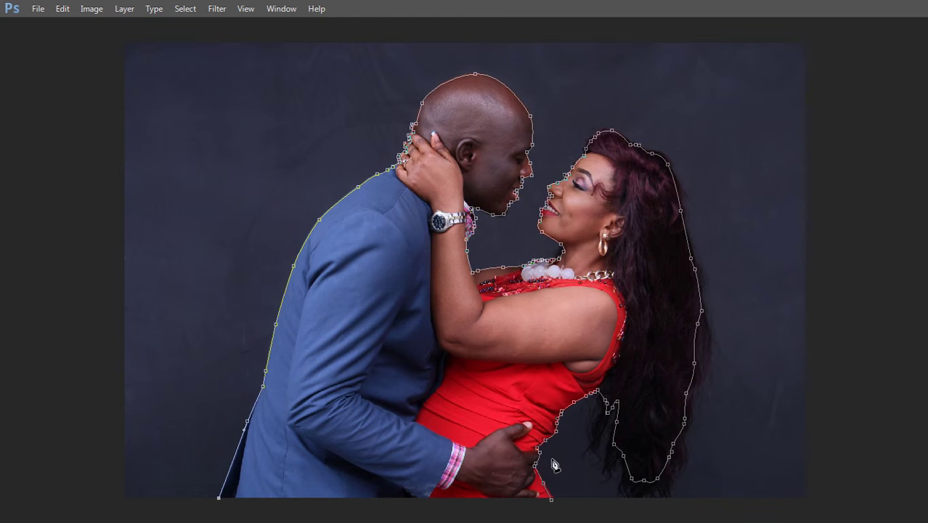
# - Load the path as a selection and convert the Background into Layer 0
pyautogui.hotkey('ctrl', 'Return')
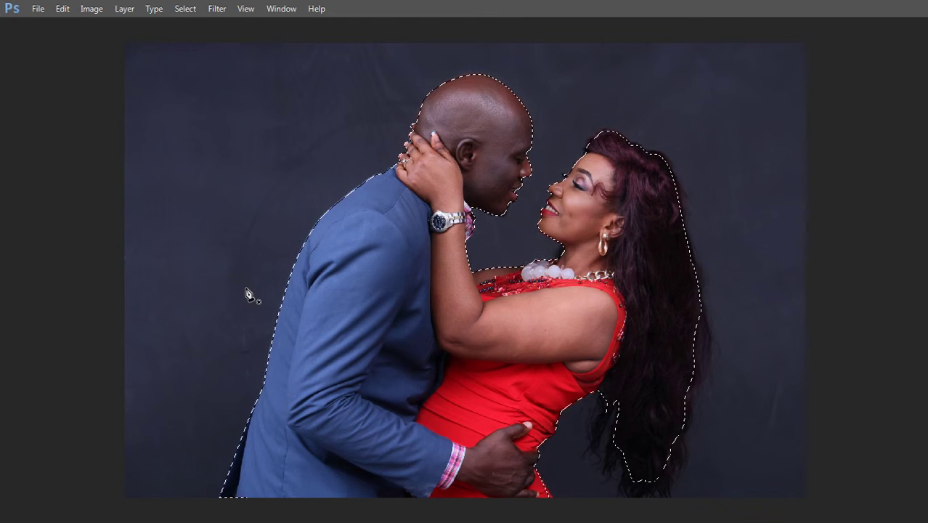
pyautogui.press('Tab')
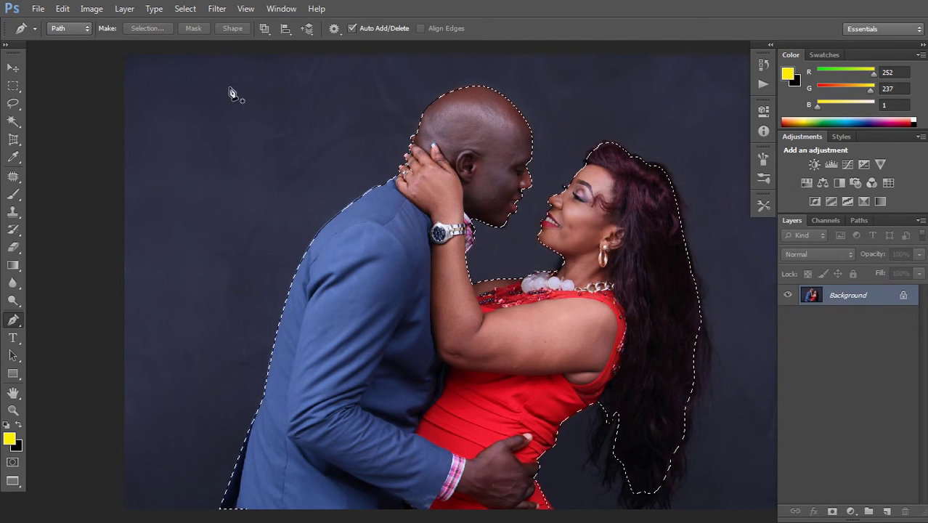
pyautogui.doubleClick(868, 293)
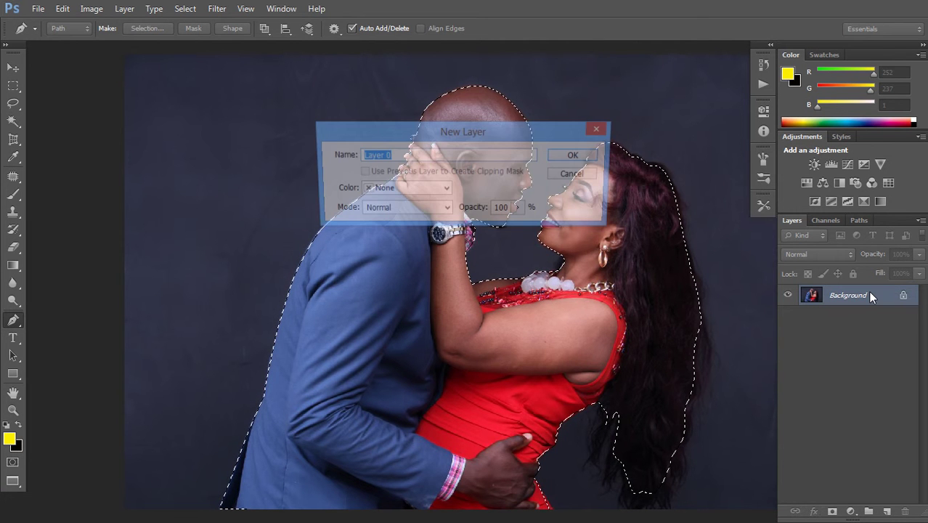
pyautogui.press('Return')
pyautogui.click(190, 10)
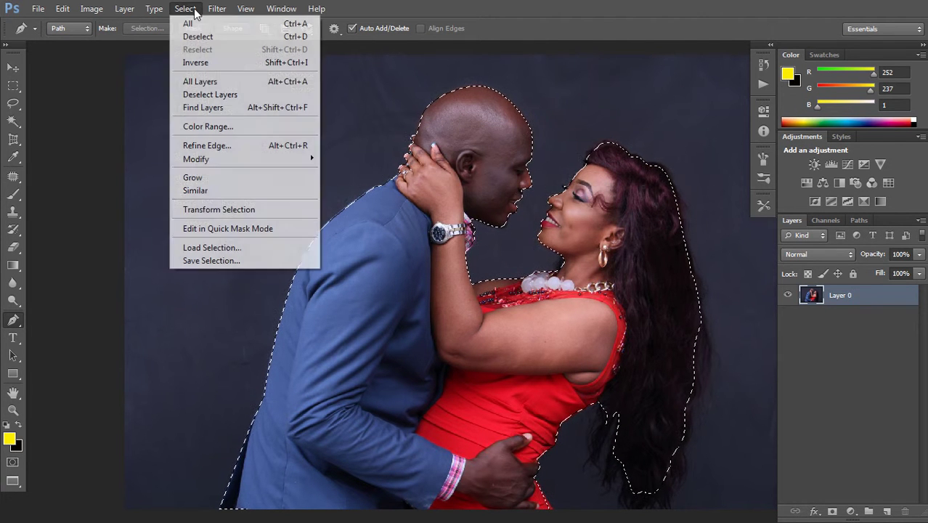
# - In Refine Edge, brush the hair's right edge, enlarging the Refine Radius brush to 93 px
pyautogui.click(207, 146)
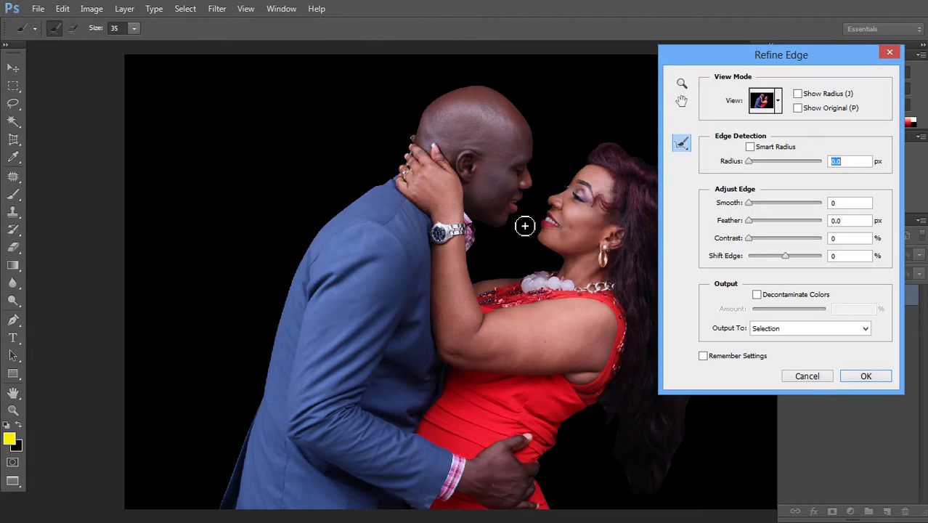
pyautogui.scroll(-2, 508, 239)
pyautogui.hscroll(5, 508, 240)
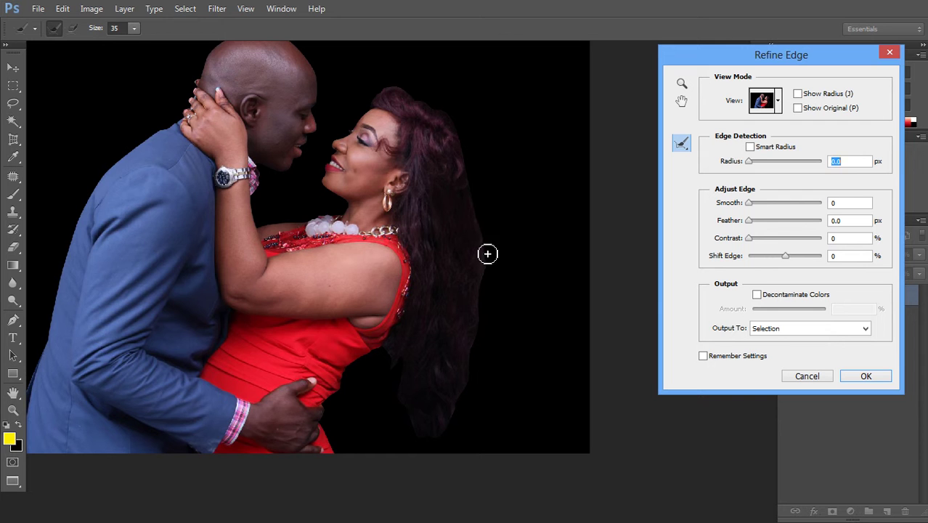
pyautogui.moveTo(471, 192); pyautogui.dragTo(490, 259)
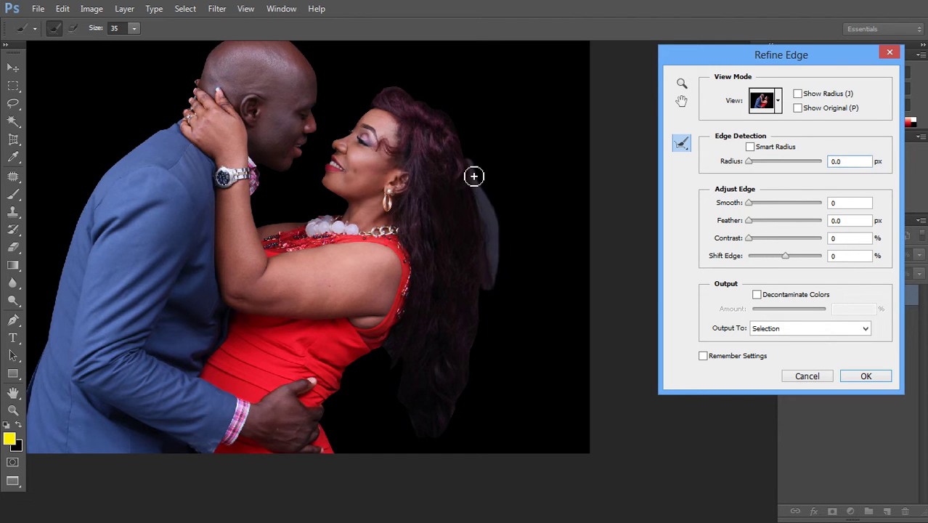
pyautogui.moveTo(483, 350); pyautogui.dragTo(488, 284)
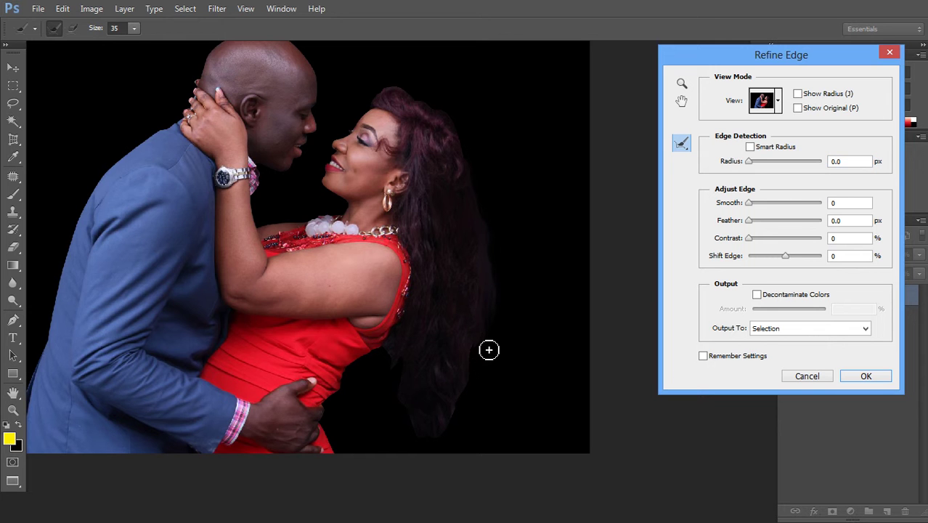
pyautogui.keyDown('alt'); pyautogui.rightClick(481, 353); pyautogui.keyUp('alt')
pyautogui.moveTo(482, 354)
pyautogui.mouseDown()
pyautogui.moveTo(495, 356)
pyautogui.moveTo(431, 431)
pyautogui.moveTo(374, 356)
pyautogui.mouseUp()
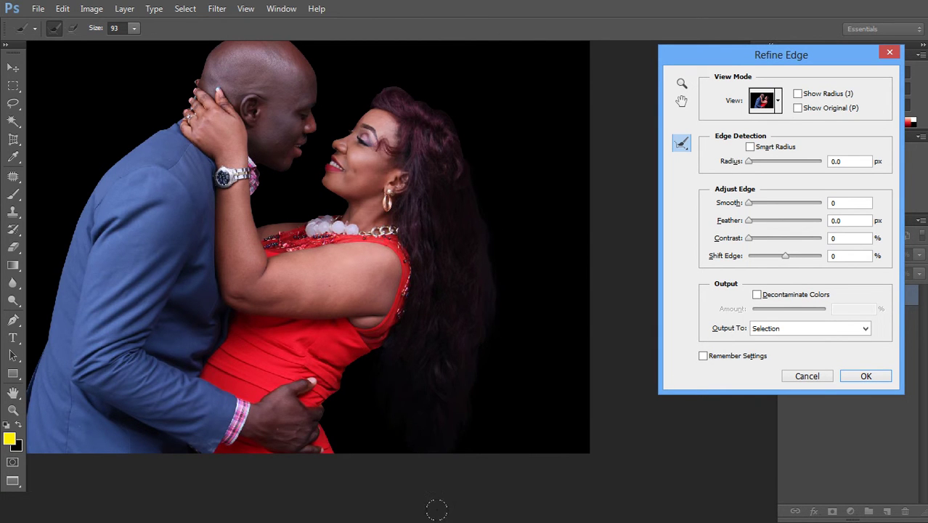
pyautogui.moveTo(377, 361)
pyautogui.mouseDown()
pyautogui.moveTo(364, 396)
pyautogui.moveTo(444, 415)
pyautogui.moveTo(469, 368)
pyautogui.moveTo(482, 286)
pyautogui.moveTo(467, 135)
pyautogui.moveTo(476, 118)
pyautogui.mouseUp()
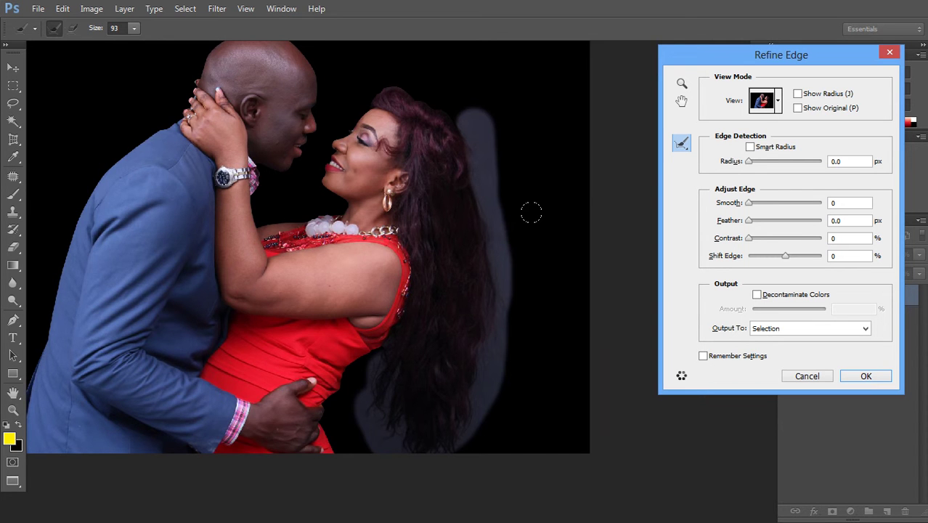
# - Zoom in and refine the top edge of the woman's hair
pyautogui.hotkey('ctrl', '+')
pyautogui.moveTo(487, 107)
pyautogui.mouseDown()
pyautogui.moveTo(530, 77)
pyautogui.moveTo(580, 73)
pyautogui.moveTo(619, 96)
pyautogui.mouseUp()
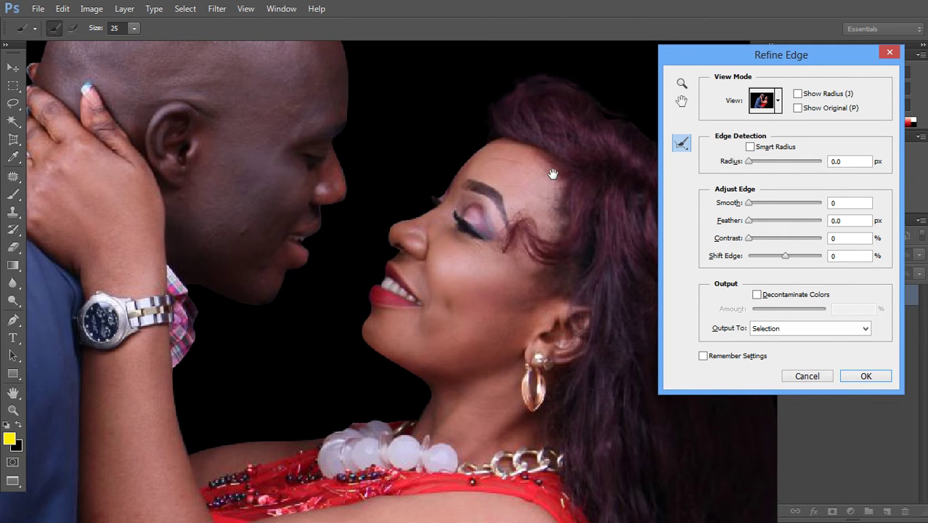
pyautogui.moveTo(578, 129)
pyautogui.mouseDown()
pyautogui.moveTo(517, 145)
pyautogui.moveTo(375, 156)
pyautogui.moveTo(394, 154)
pyautogui.moveTo(431, 178)
pyautogui.moveTo(506, 256)
pyautogui.mouseUp()
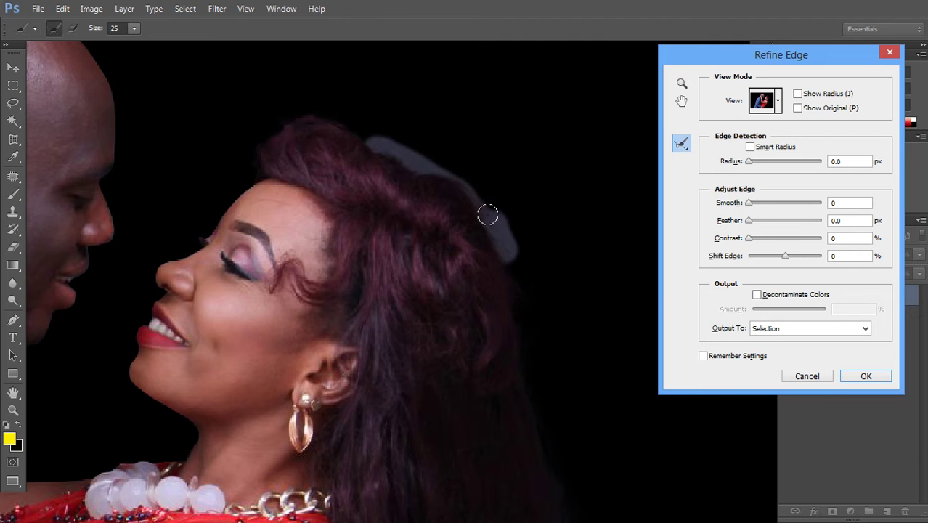
pyautogui.moveTo(445, 165)
pyautogui.mouseDown()
pyautogui.moveTo(318, 108)
pyautogui.moveTo(269, 118)
pyautogui.moveTo(255, 147)
pyautogui.moveTo(265, 160)
pyautogui.mouseUp()
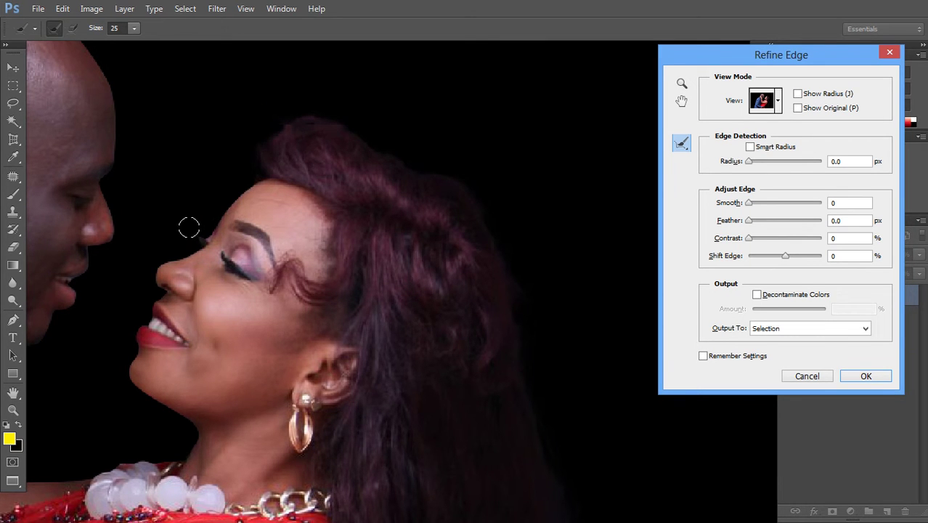
# - Zoom in and refine the woman's nose edge with a 10 px Refine Radius brush
pyautogui.hotkey('ctrl', 'space')
pyautogui.moveTo(162, 195); pyautogui.dragTo(259, 280)
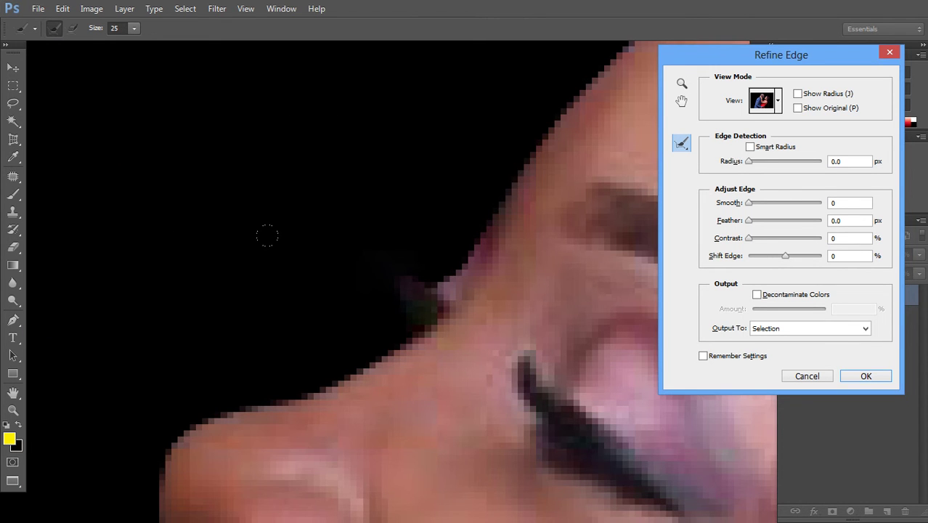
pyautogui.click(292, 187)
pyautogui.click(307, 187)
pyautogui.click(269, 167)
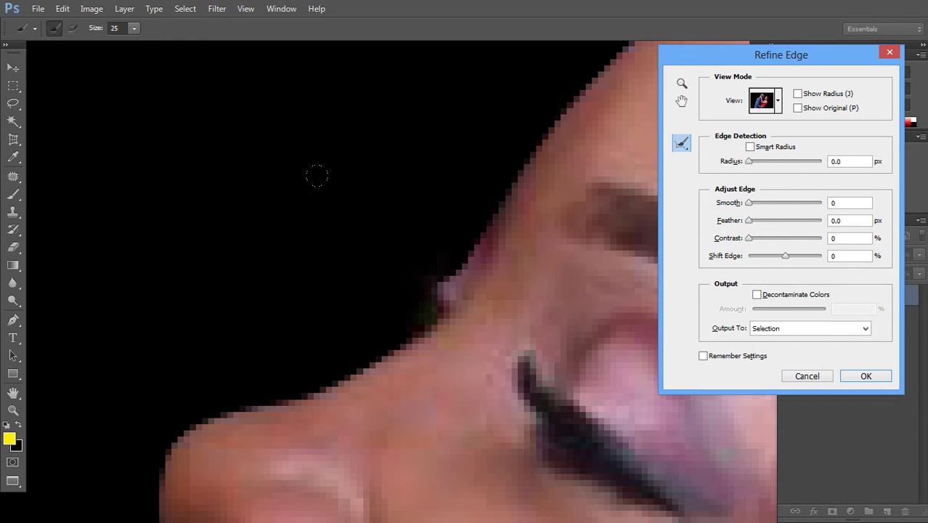
pyautogui.moveTo(373, 259); pyautogui.dragTo(328, 252)
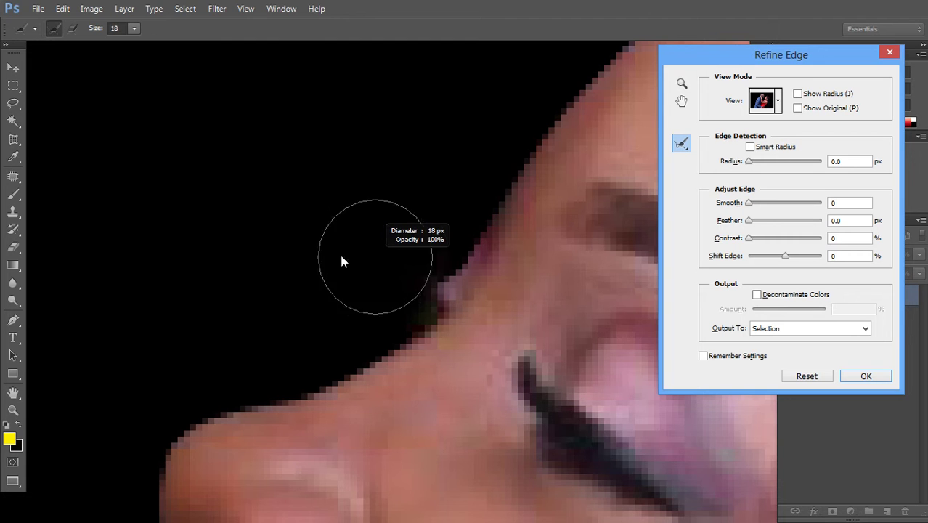
pyautogui.moveTo(382, 269); pyautogui.dragTo(307, 222)
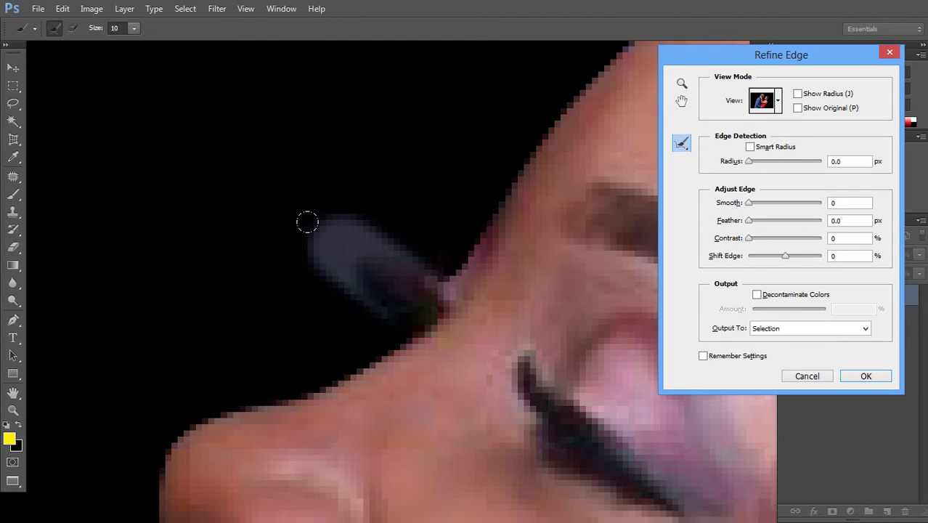
# - Fit the photo on screen and refine the lower hair to recover loose strands
pyautogui.rightClick(404, 131)
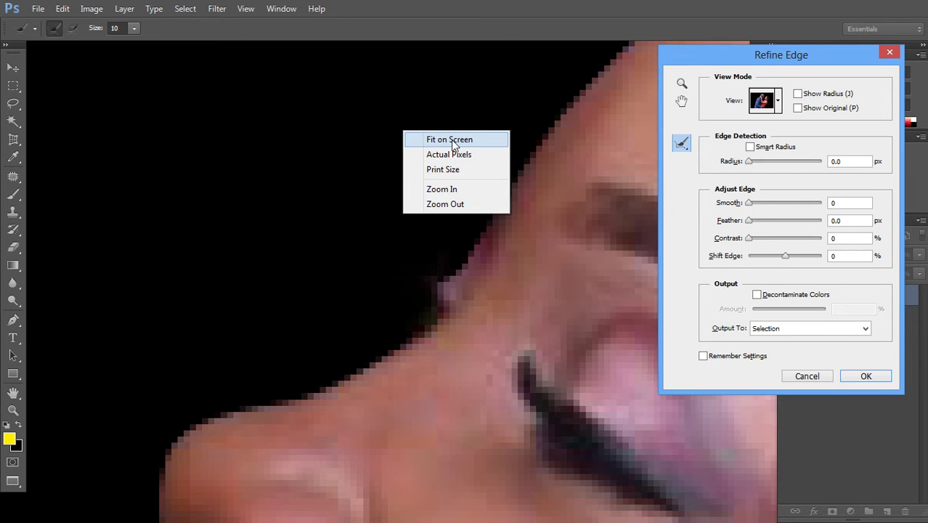
pyautogui.click(453, 141)
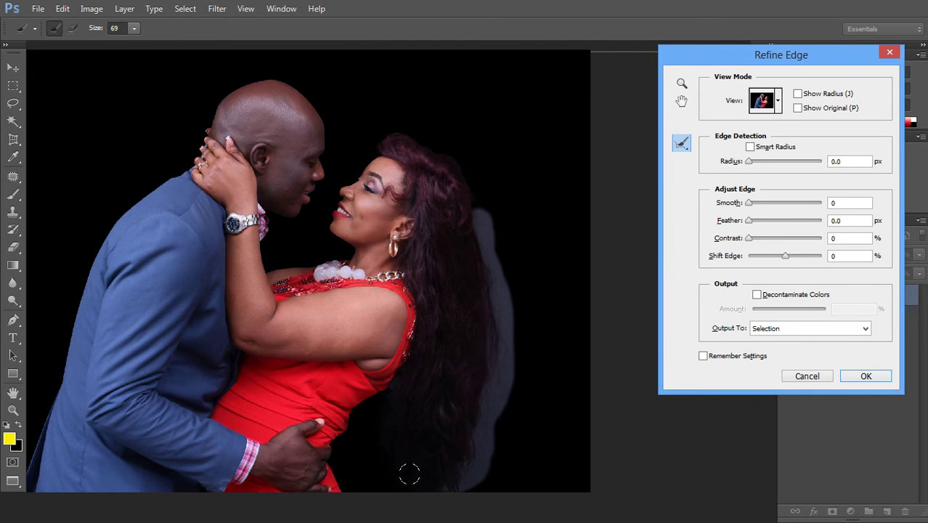
pyautogui.moveTo(376, 419)
pyautogui.mouseDown()
pyautogui.moveTo(389, 474)
pyautogui.moveTo(404, 485)
pyautogui.mouseUp()
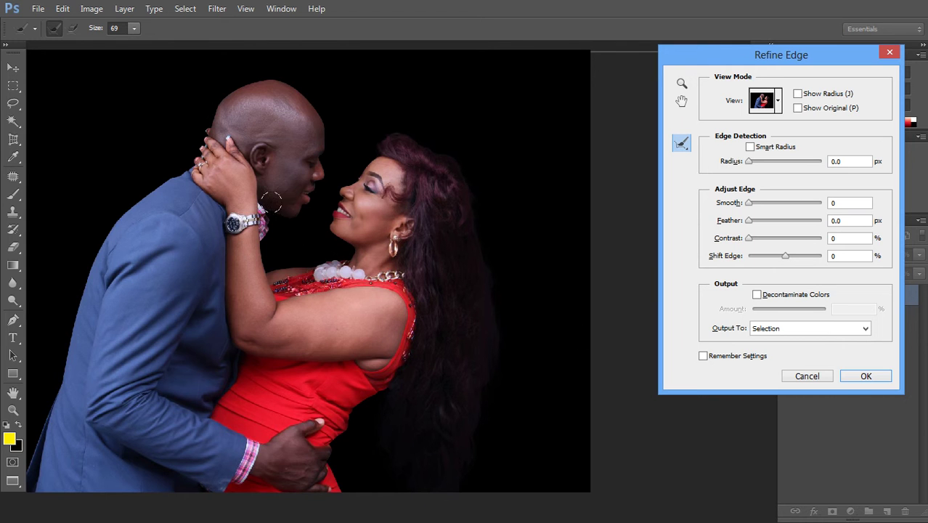
pyautogui.moveTo(260, 191); pyautogui.dragTo(435, 328)
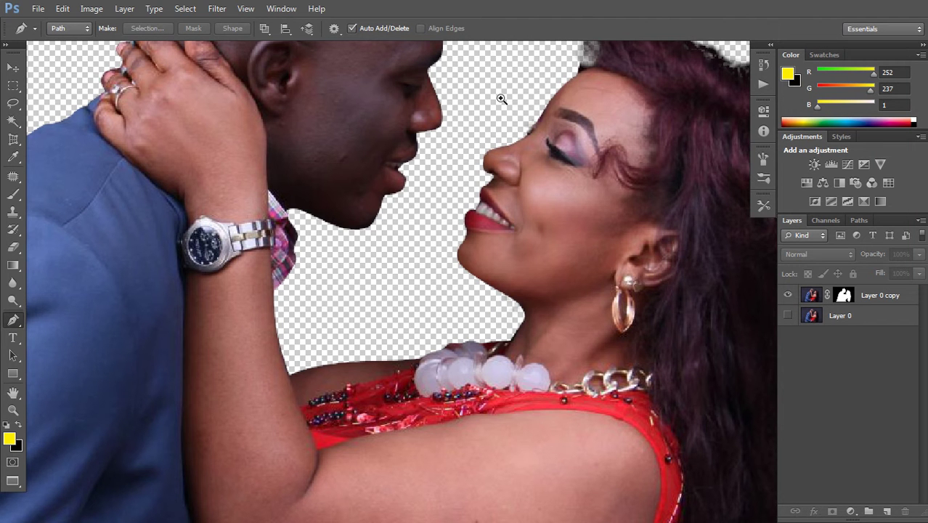
# - Fit the whole photo of the cut-out couple on screen
pyautogui.rightClick(500, 98)
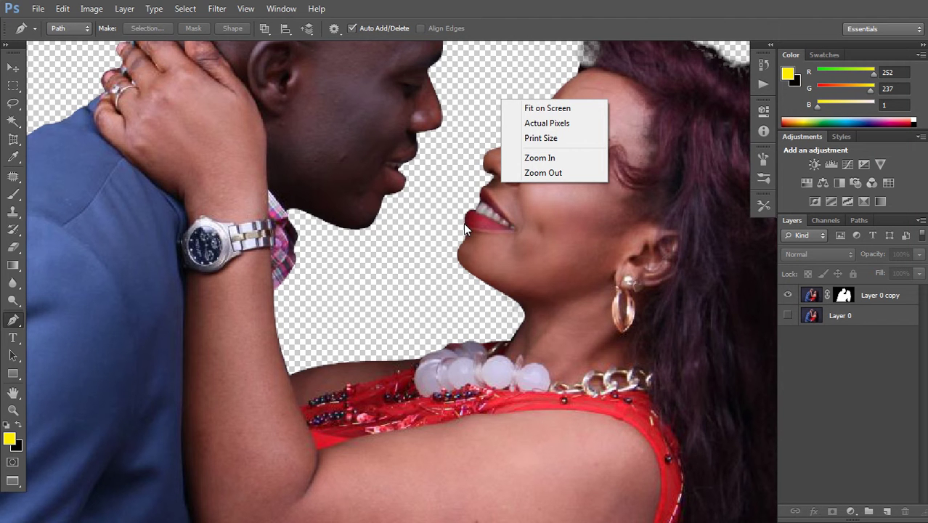
pyautogui.click(541, 112)
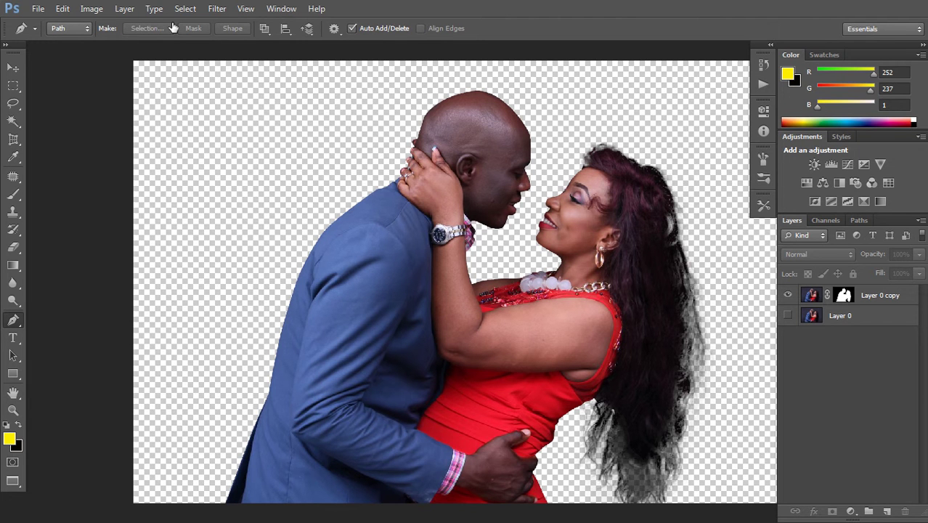
# - Show and select Layer 0, then fill it with a pink foreground colour
pyautogui.click(788, 315)
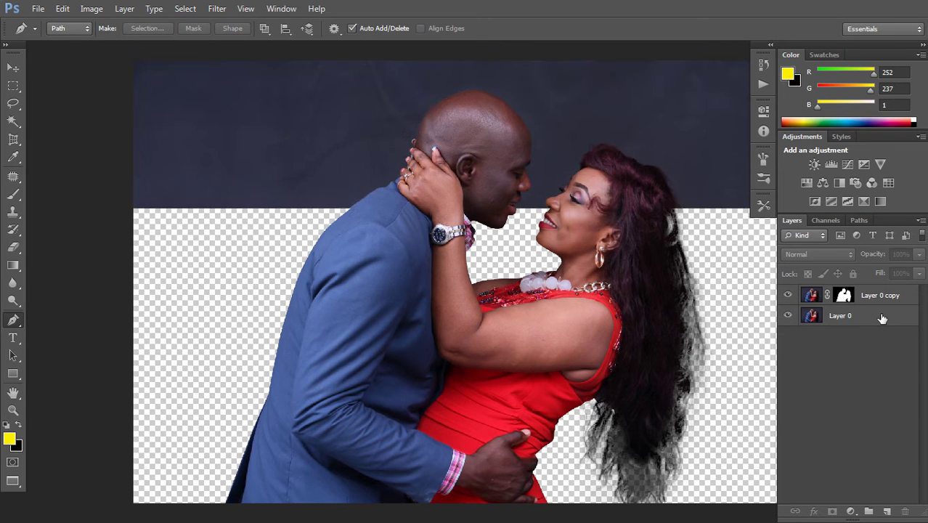
pyautogui.click(881, 318)
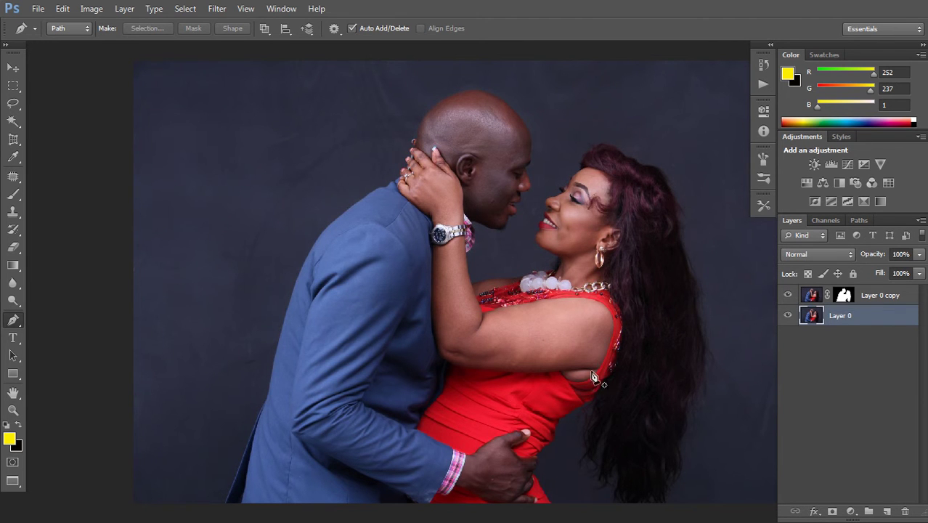
pyautogui.click(12, 440)
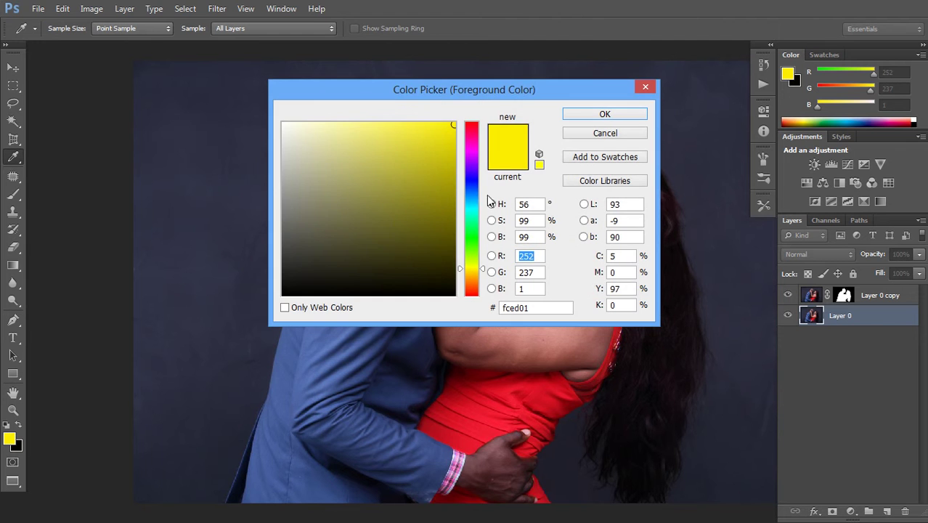
pyautogui.click(470, 138)
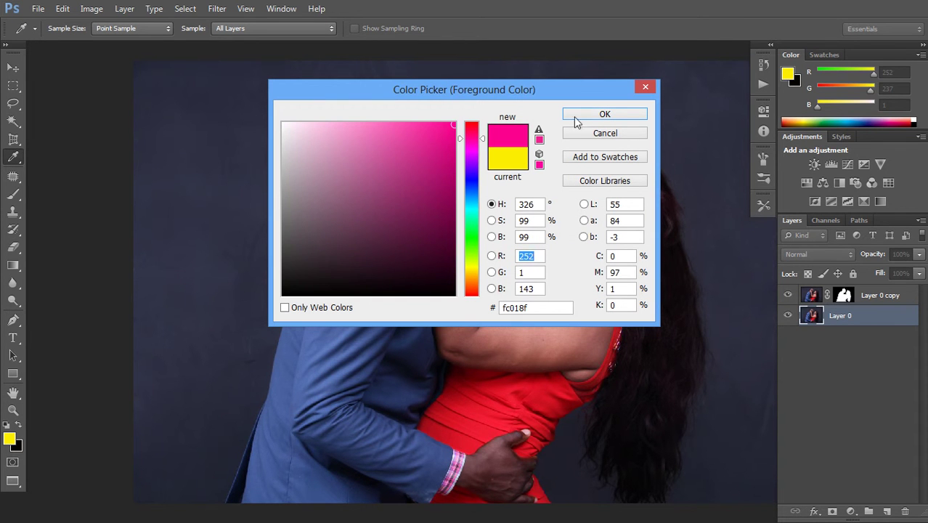
pyautogui.click(605, 115)
pyautogui.press('p')
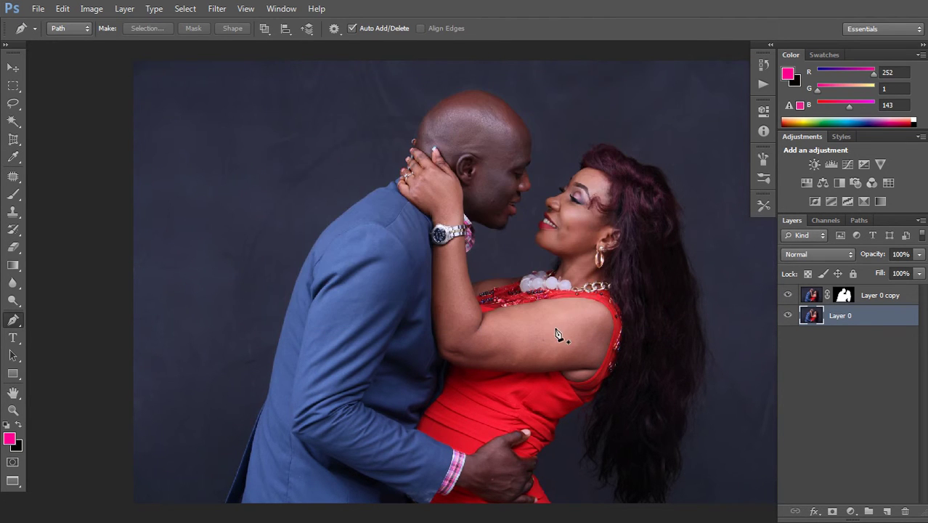
pyautogui.hotkey('ctrl', 'BackSpace')
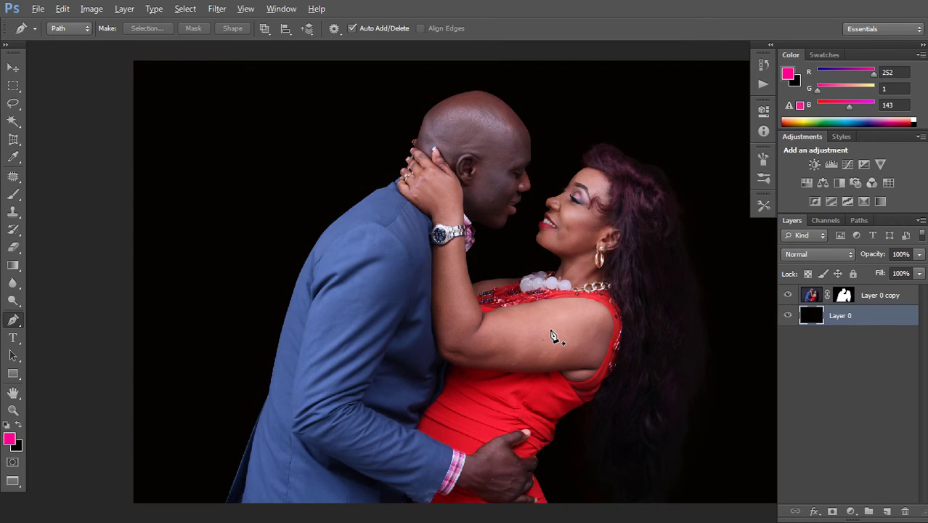
pyautogui.hotkey('alt', 'BackSpace')
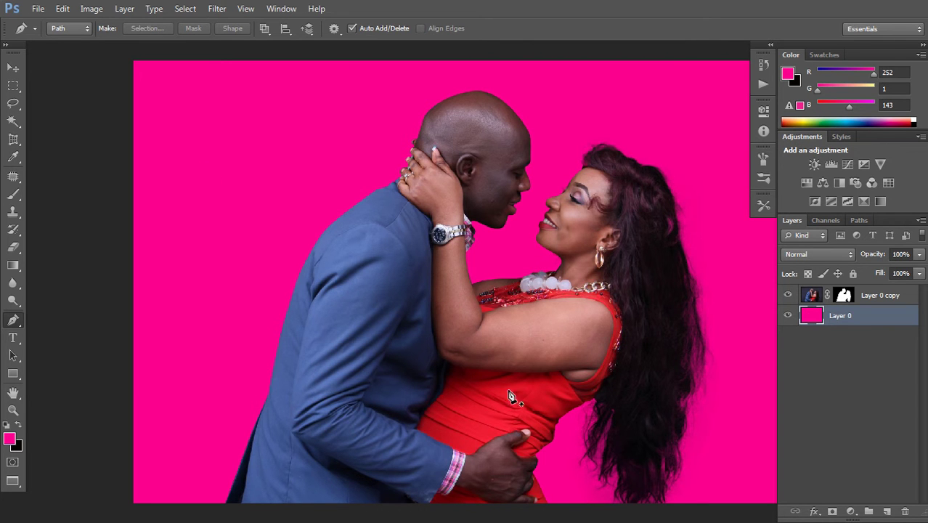
# - Change the foreground colour to red (fc011f) and refill Layer 0 with it
pyautogui.click(9, 438)
pyautogui.click(473, 127)
pyautogui.click(631, 116)
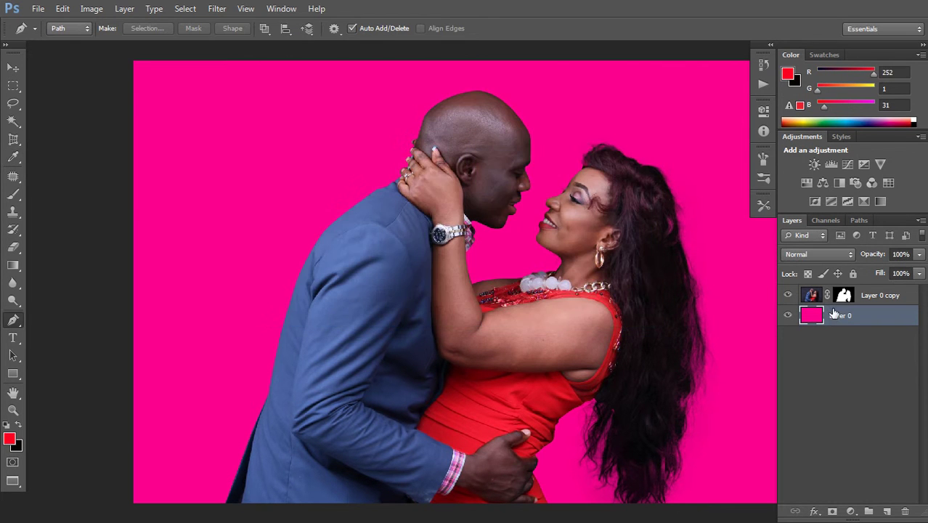
pyautogui.hotkey('ctrl', 'BackSpace')
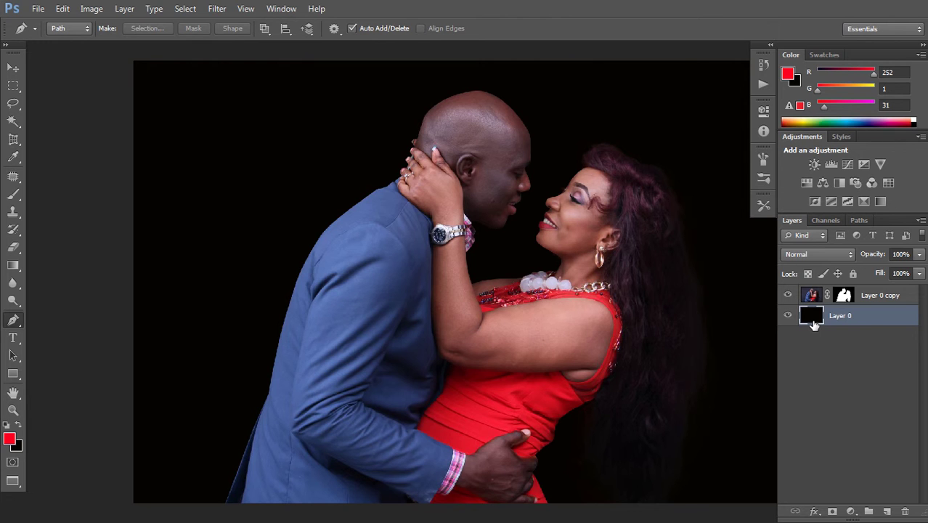
pyautogui.hotkey('alt', 'BackSpace')
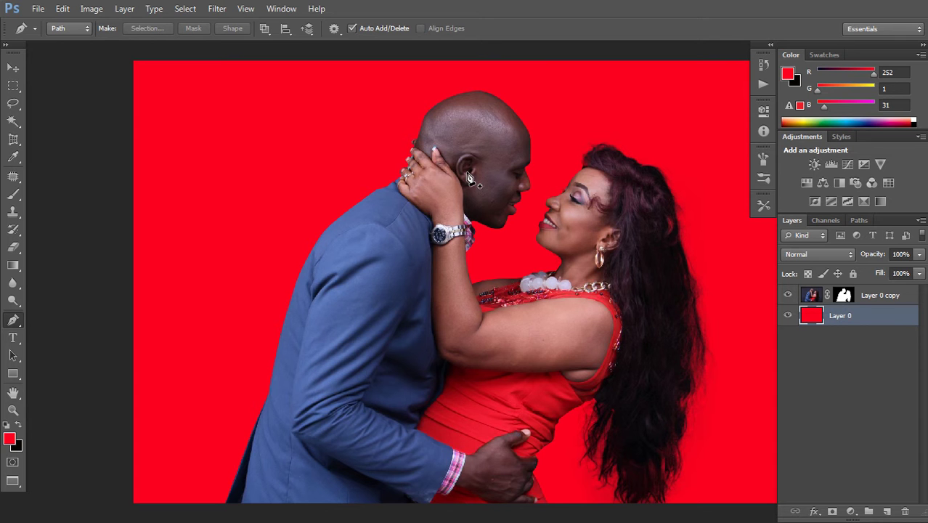
# - Fit the whole image in the window and select the cut-out couple layer
pyautogui.rightClick(524, 125)
pyautogui.click(559, 135)
pyautogui.hotkey('ctrl', '-')
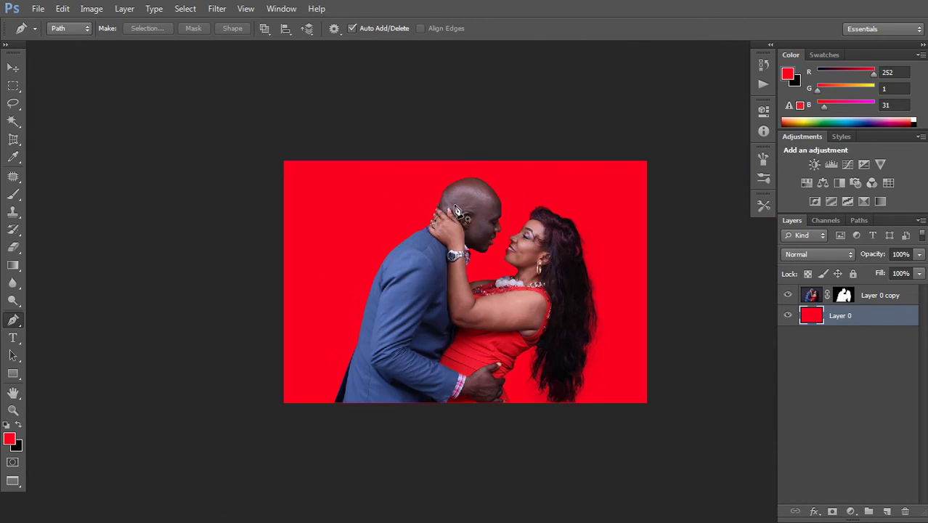
pyautogui.moveTo(279, 171); pyautogui.dragTo(721, 425)
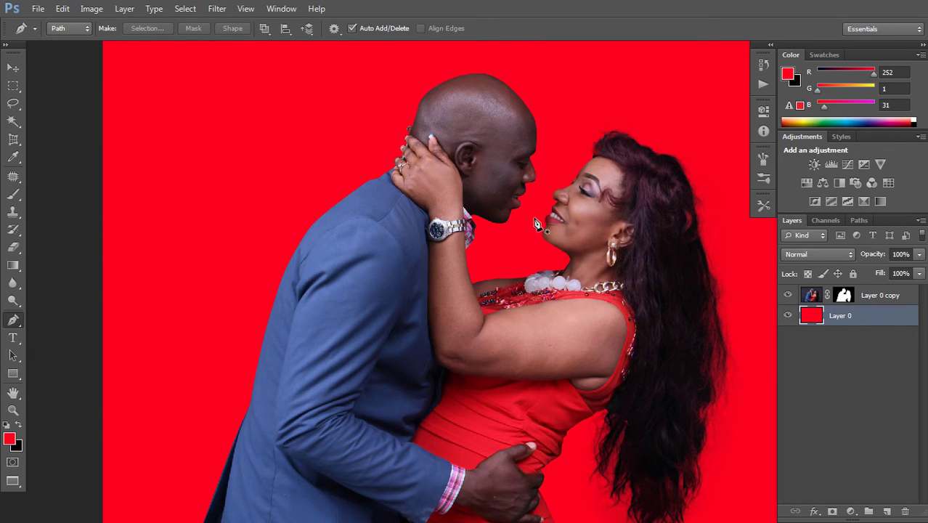
pyautogui.rightClick(564, 114)
pyautogui.click(595, 121)
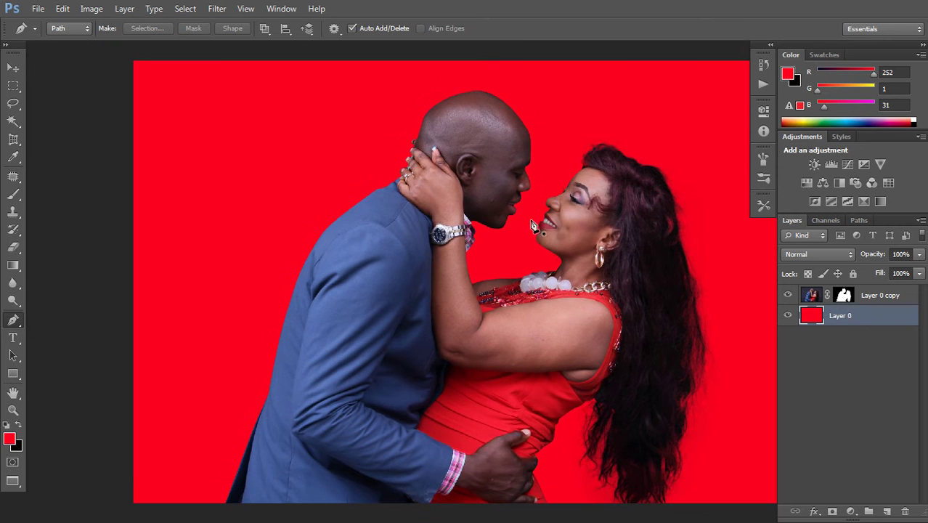
pyautogui.click(872, 293)
# - Add an empty Layer 1 and merge Layer 0 copy into it
pyautogui.hotkey('ctrl', 'shift', 'n')
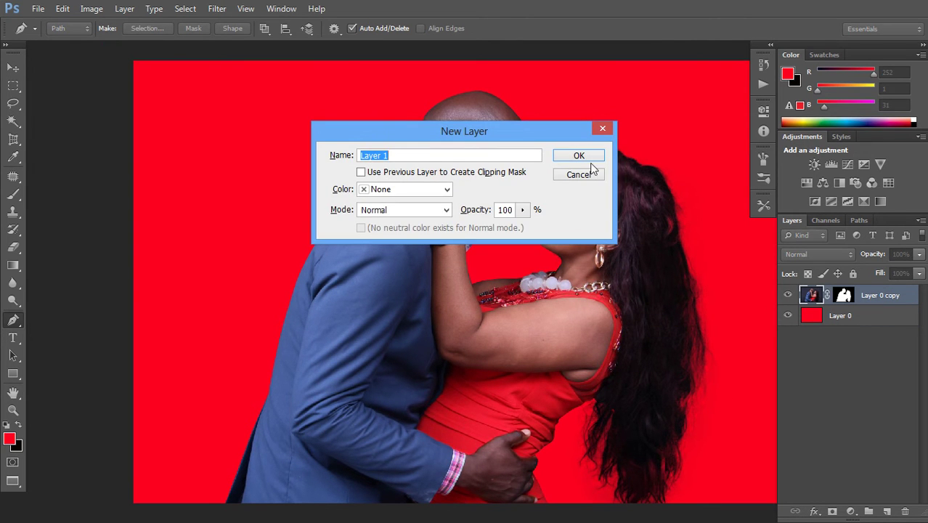
pyautogui.click(593, 161)
pyautogui.keyDown('ctrl'); pyautogui.click(875, 316); pyautogui.keyUp('ctrl')
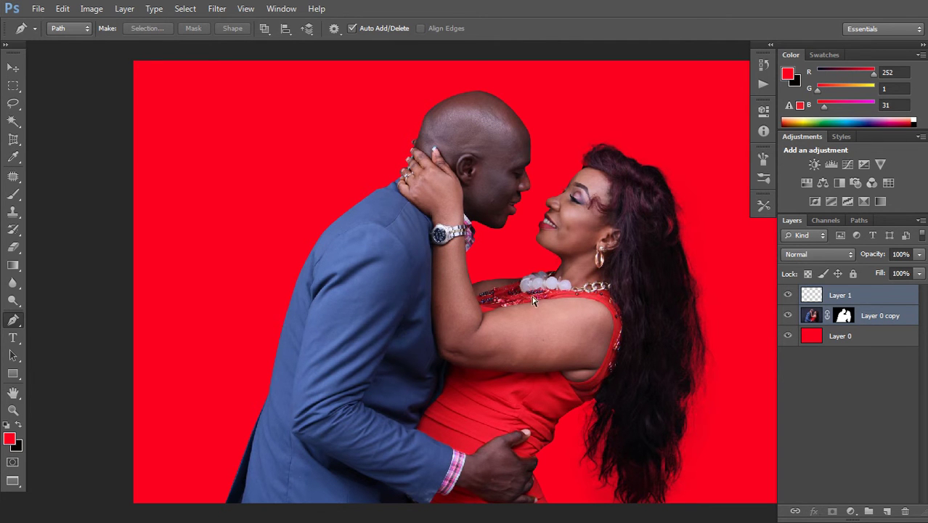
pyautogui.hotkey('ctrl', 'e')
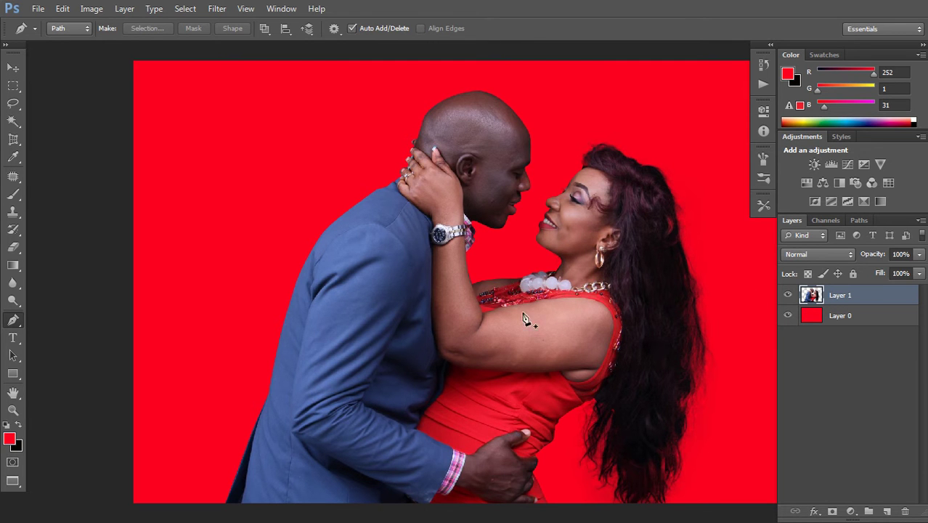
# - Duplicate the couple layer, fill the copy black, and move it beneath Layer 1
pyautogui.hotkey('ctrl', 'j')
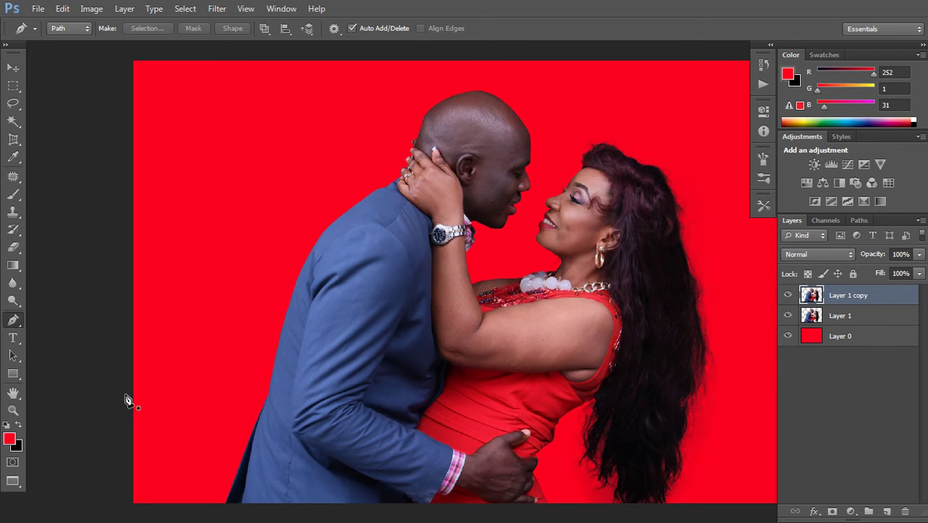
pyautogui.hotkey('ctrl', 'shift', 'BackSpace')
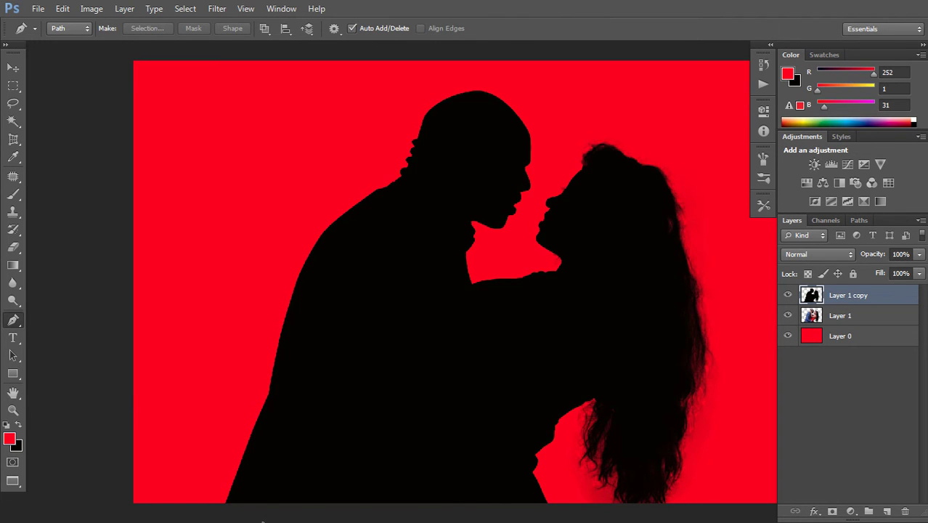
pyautogui.hotkey('ctrl', '[')
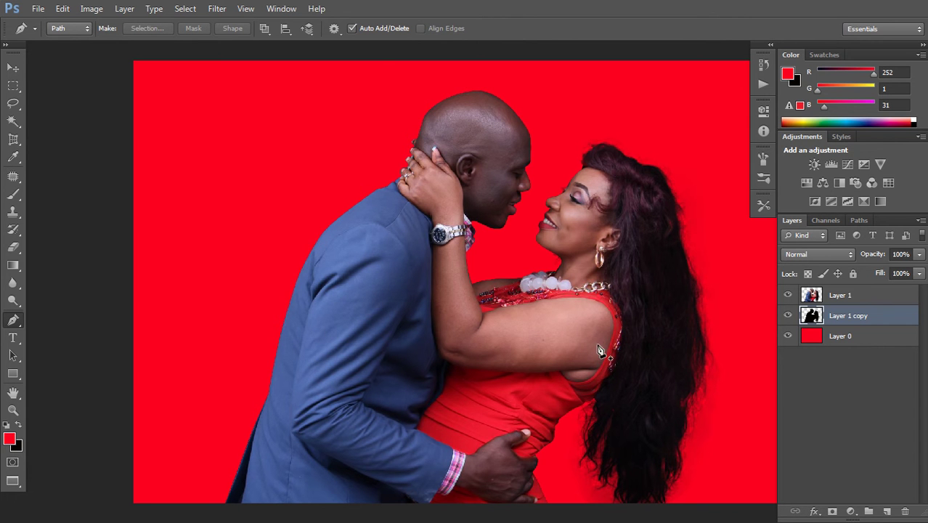
pyautogui.click(217, 8)
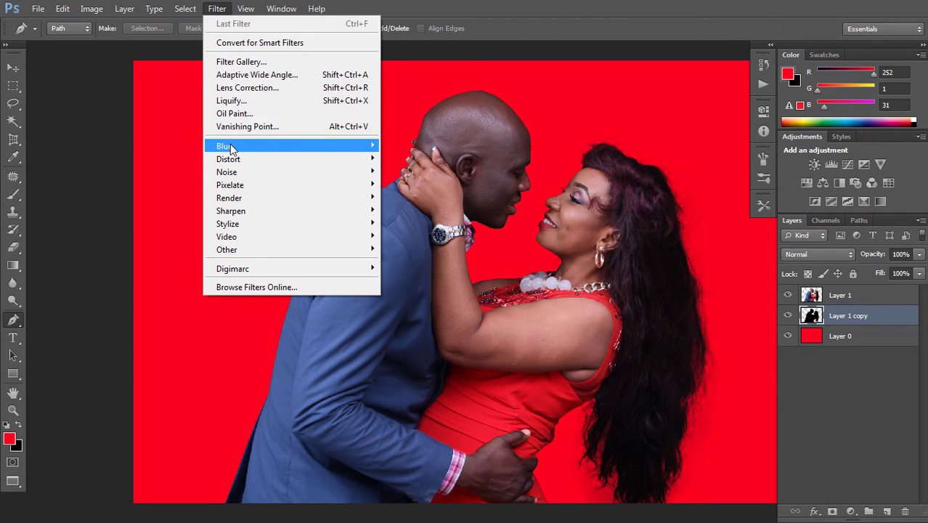
# - Apply a 4.0-pixel Gaussian Blur to the black silhouette layer
pyautogui.moveTo(222, 146)
pyautogui.click(420, 241)
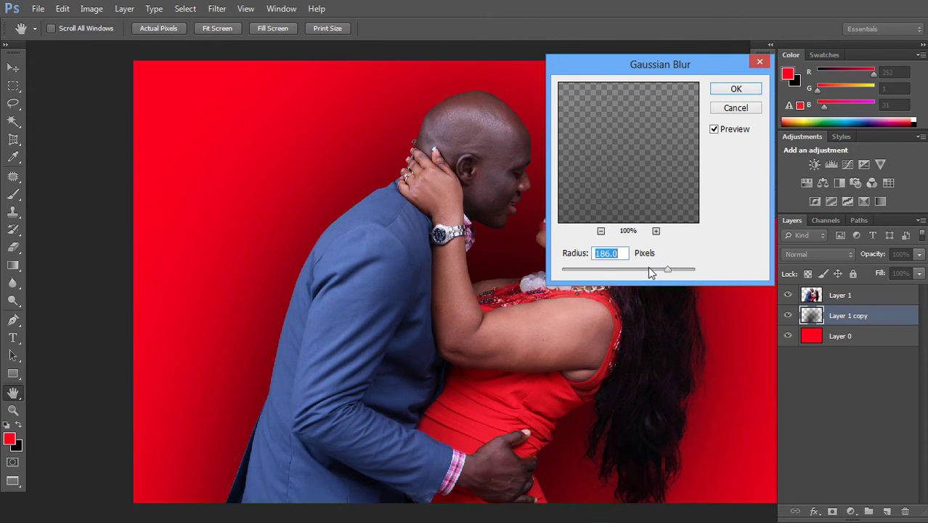
pyautogui.moveTo(649, 267); pyautogui.dragTo(631, 269)
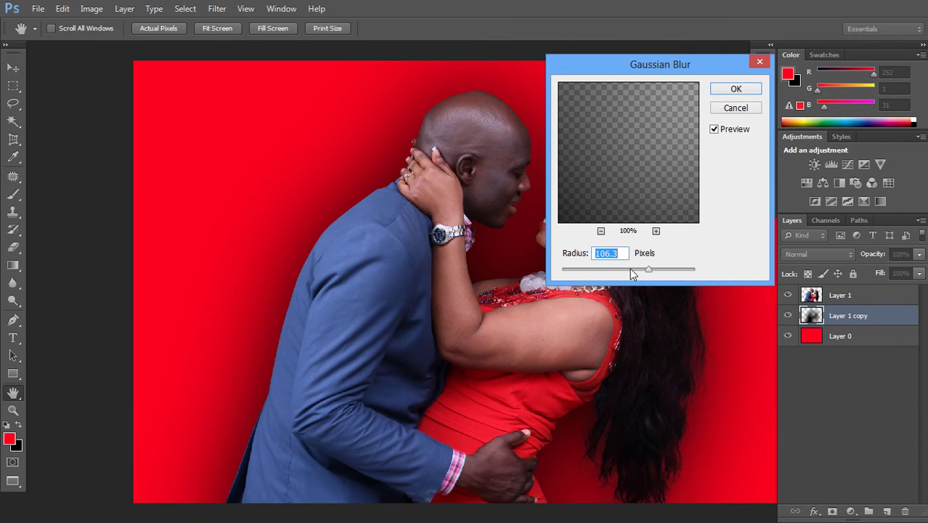
pyautogui.click(630, 268)
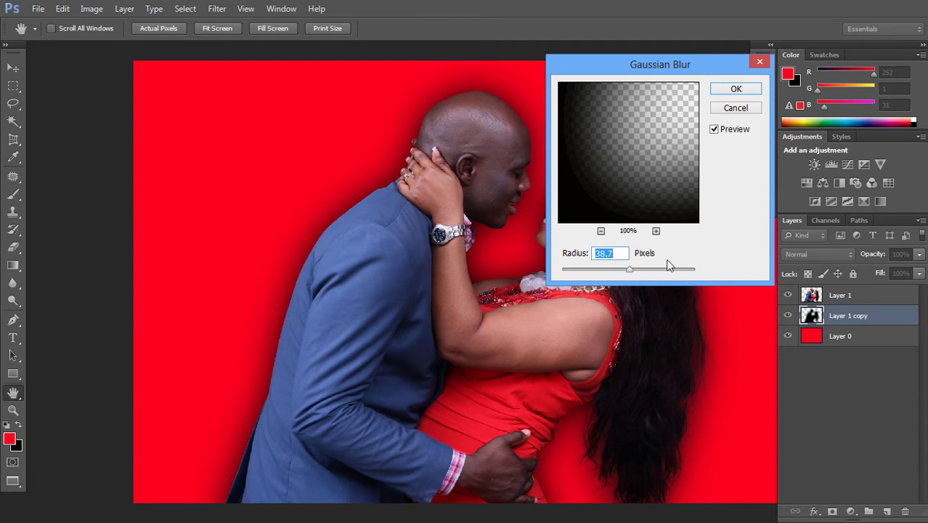
pyautogui.moveTo(601, 268); pyautogui.dragTo(590, 270)
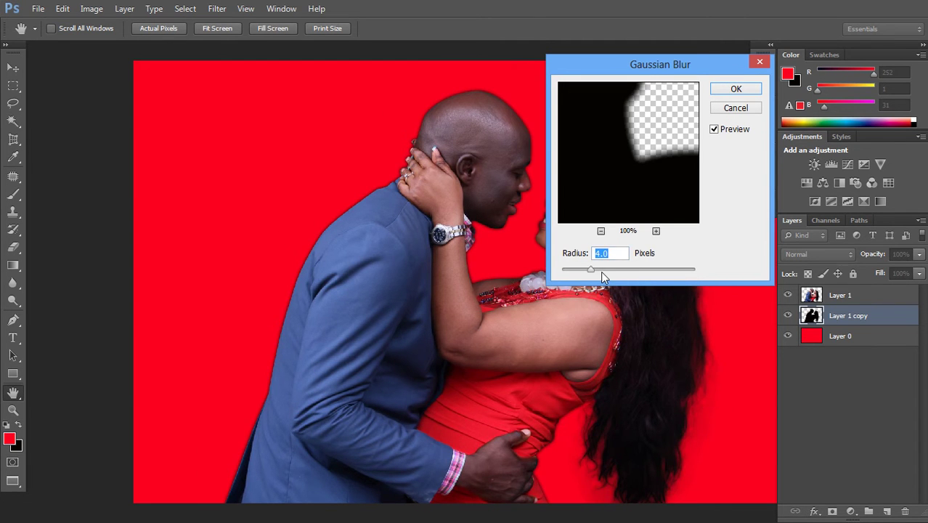
pyautogui.press('p')
pyautogui.click(736, 89)
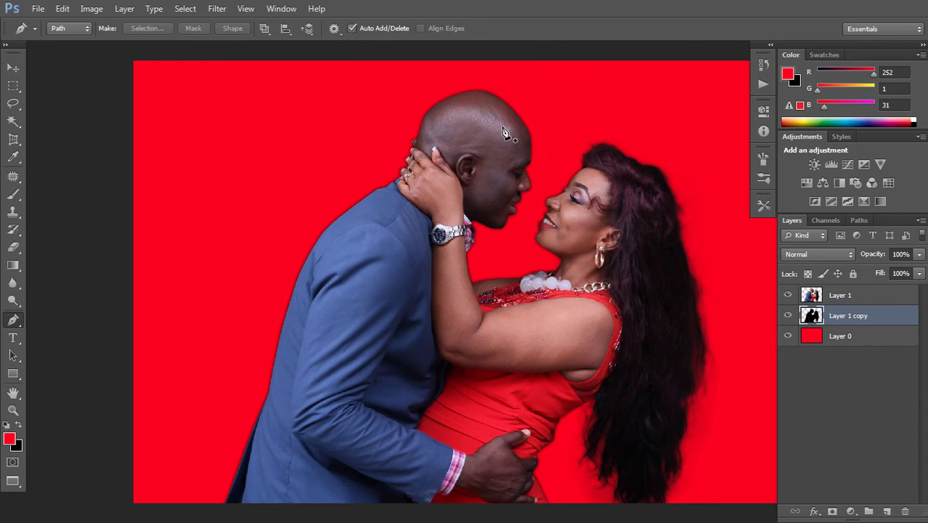
# - Skew the silhouette shadow to fall left, then duplicate it and hide the copy
pyautogui.hotkey('ctrl', 't')
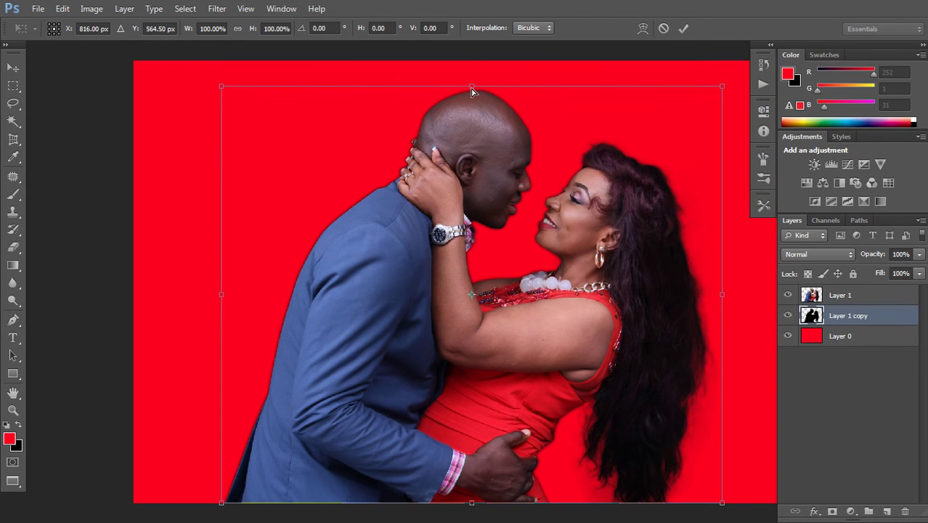
pyautogui.moveTo(467, 89); pyautogui.dragTo(447, 102)
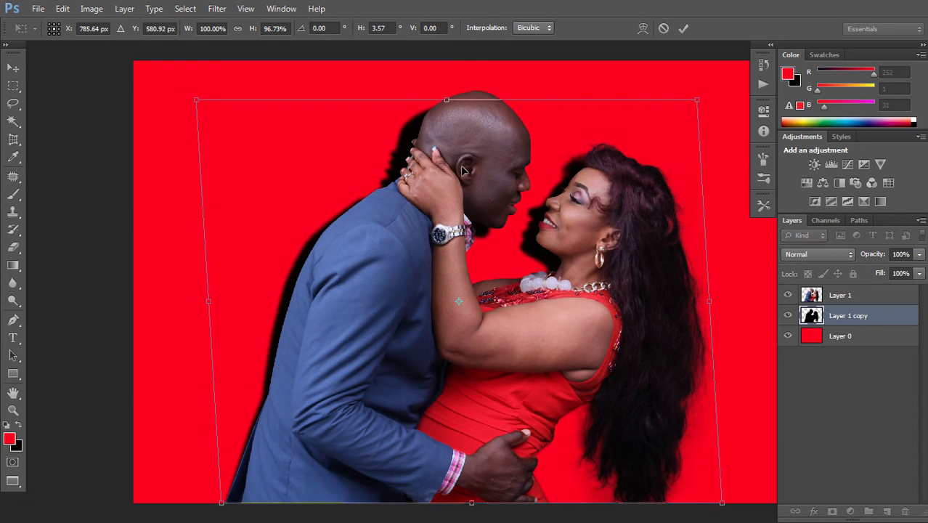
pyautogui.press('Return')
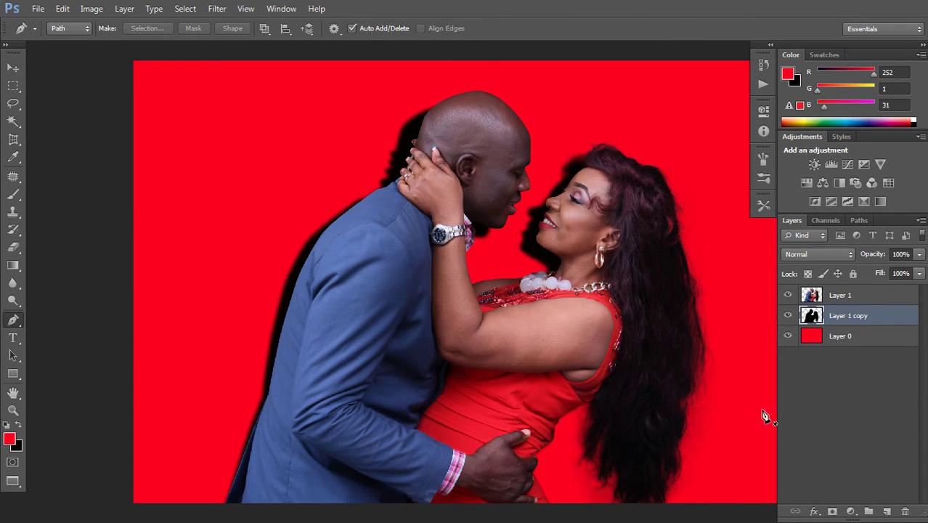
pyautogui.hotkey('ctrl', 'j')
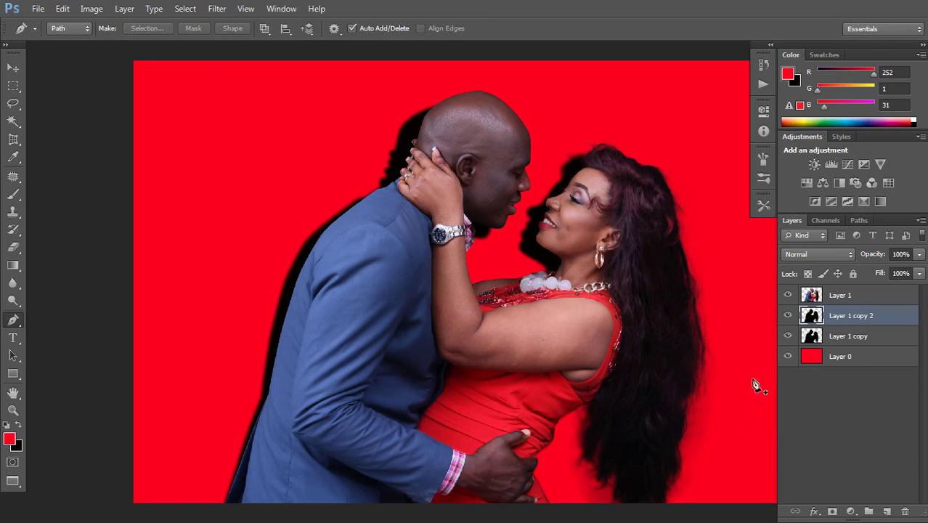
pyautogui.click(787, 315)
# - Set Layer 1 copy to 22% opacity with Color Burn, then show Layer 1 copy 2
pyautogui.click(828, 336)
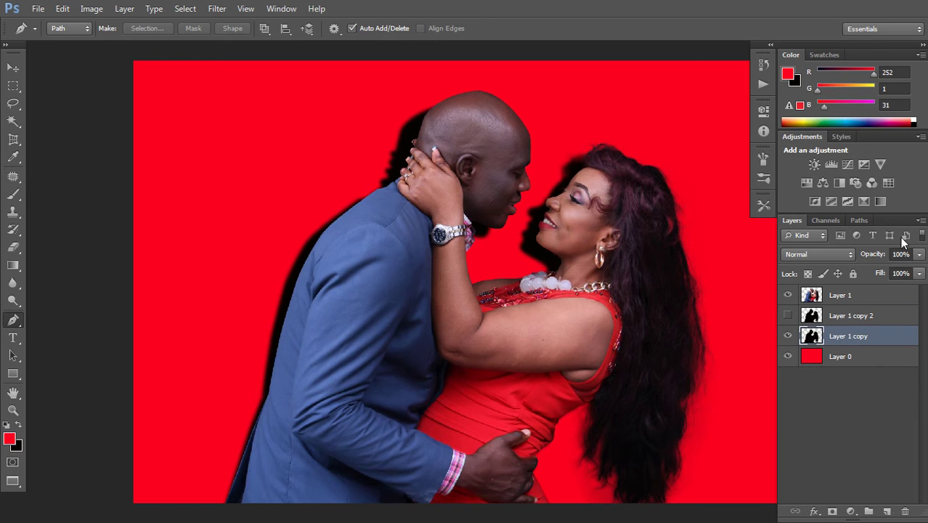
pyautogui.click(919, 254)
pyautogui.click(864, 269)
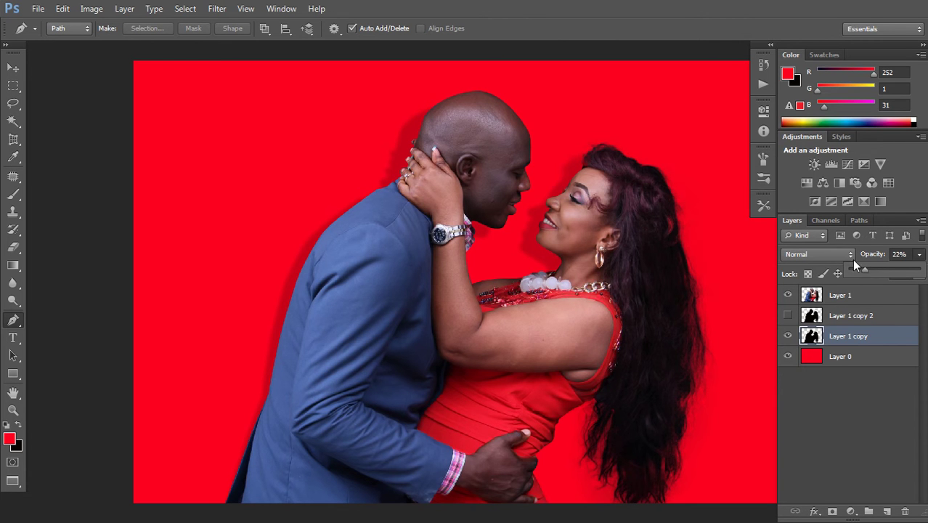
pyautogui.click(850, 254)
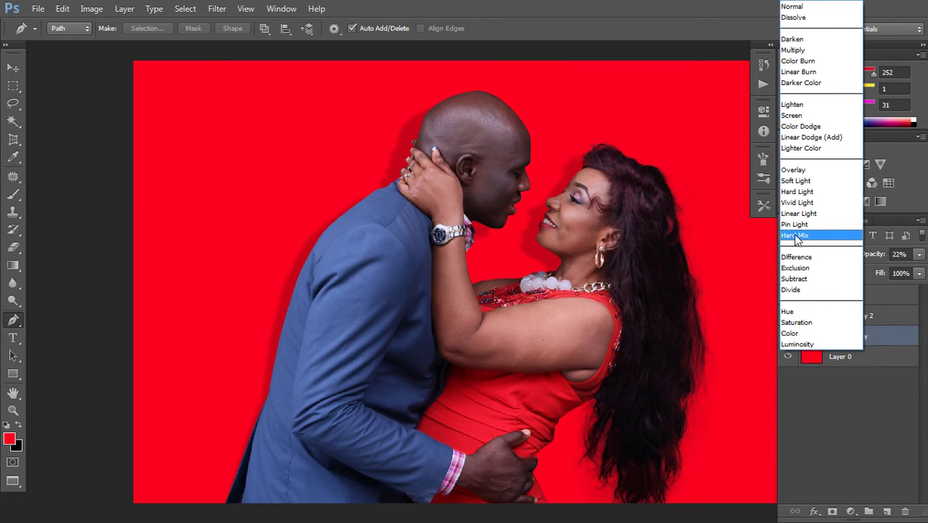
pyautogui.click(813, 61)
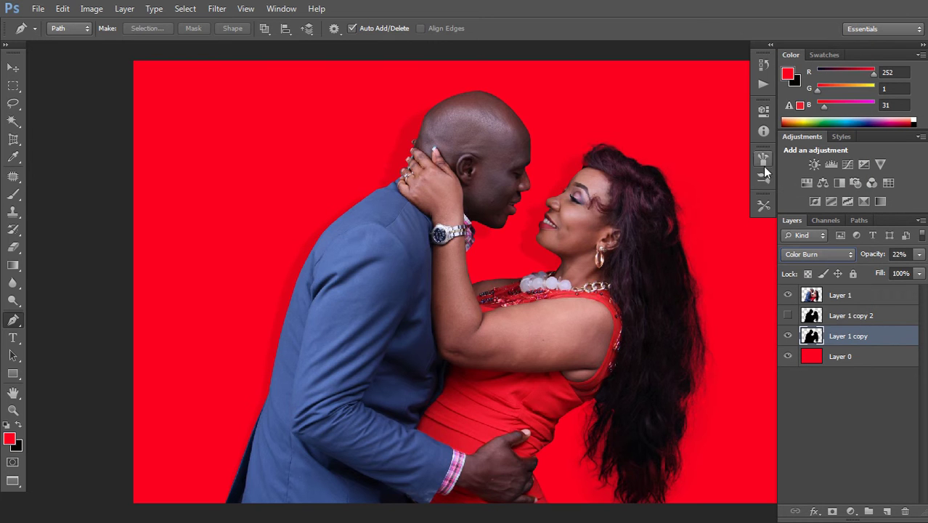
pyautogui.click(851, 319)
pyautogui.click(787, 315)
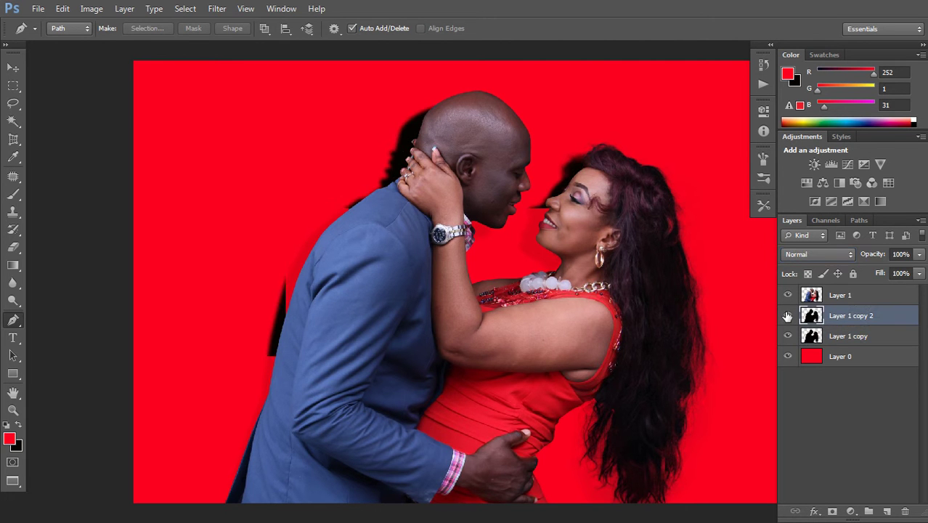
# - Blur Layer 1 copy 2 with a 149-pixel Gaussian Blur and lower its opacity
pyautogui.click(217, 9)
pyautogui.moveTo(223, 145)
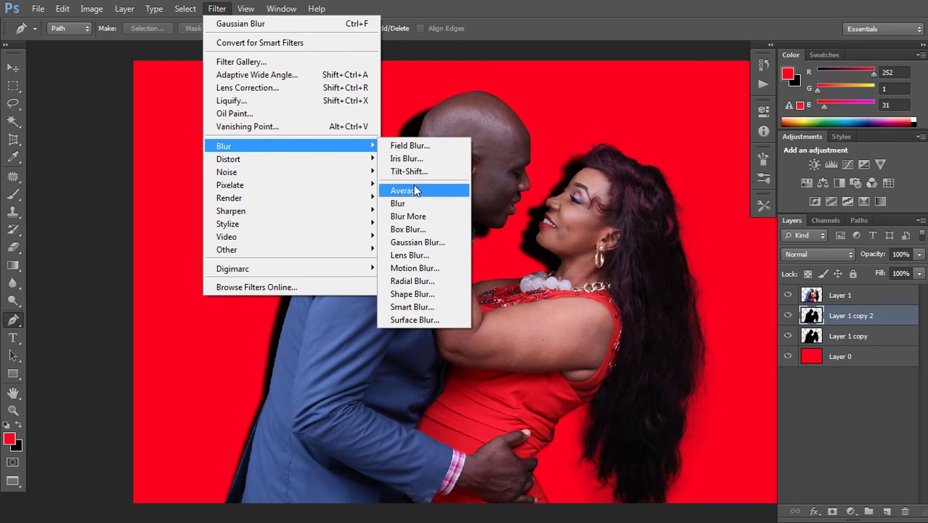
pyautogui.click(417, 241)
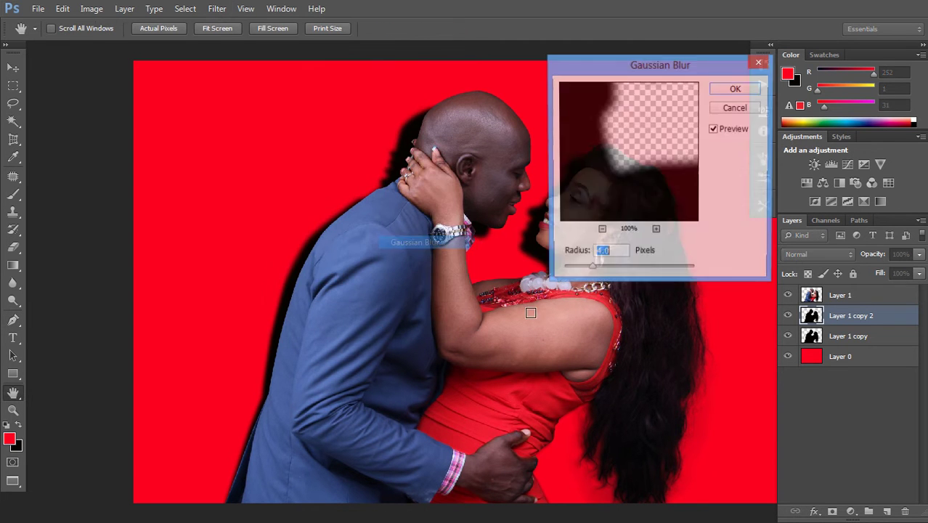
pyautogui.click(659, 268)
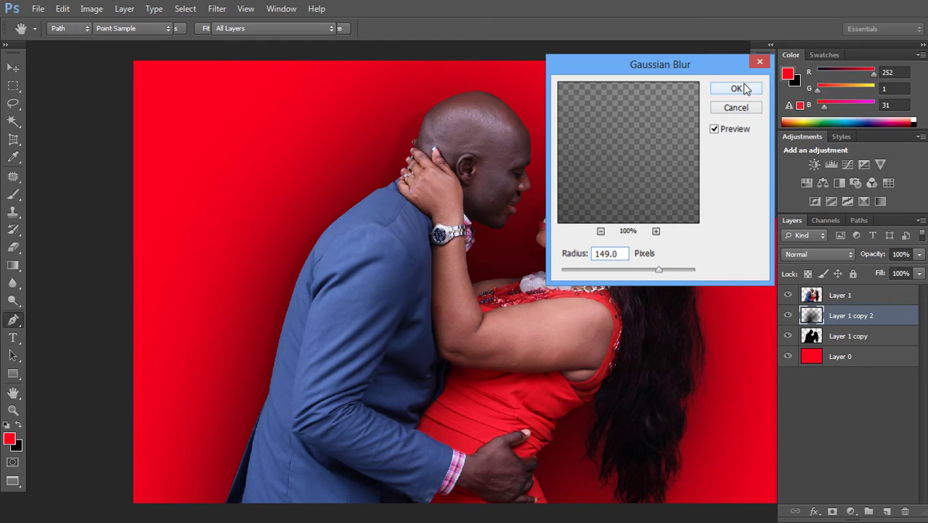
pyautogui.click(743, 86)
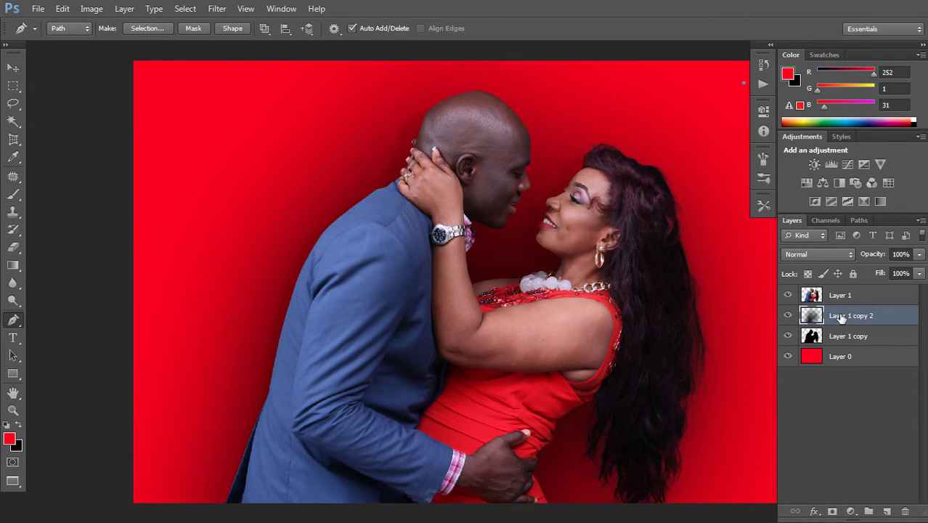
pyautogui.moveTo(919, 254)
pyautogui.mouseDown()
pyautogui.moveTo(871, 272)
pyautogui.moveTo(884, 270)
pyautogui.mouseUp()
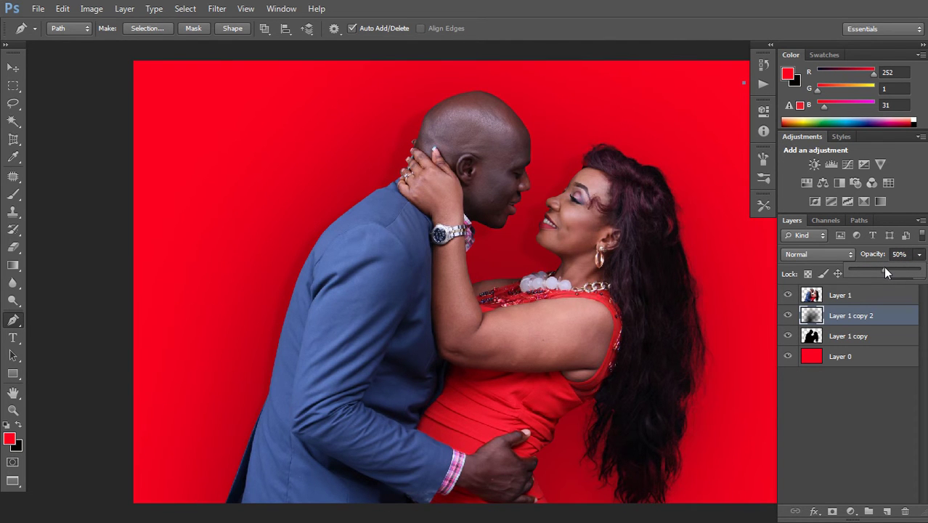
pyautogui.click(855, 293)
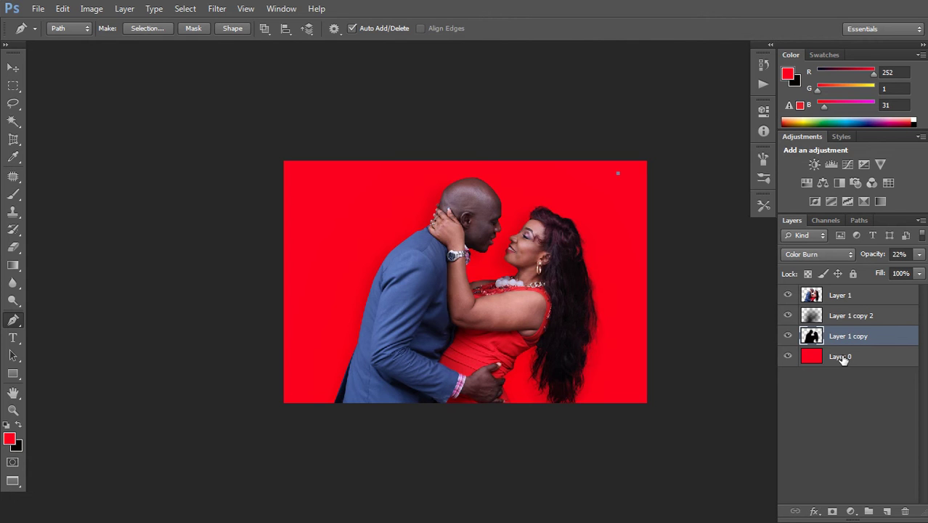
# - Add Layer 2 and set a soft brush: 49% flow, 37% opacity, 0% hardness, over 1200 px
pyautogui.hotkey('ctrl', 'shift', 'alt', 'n')
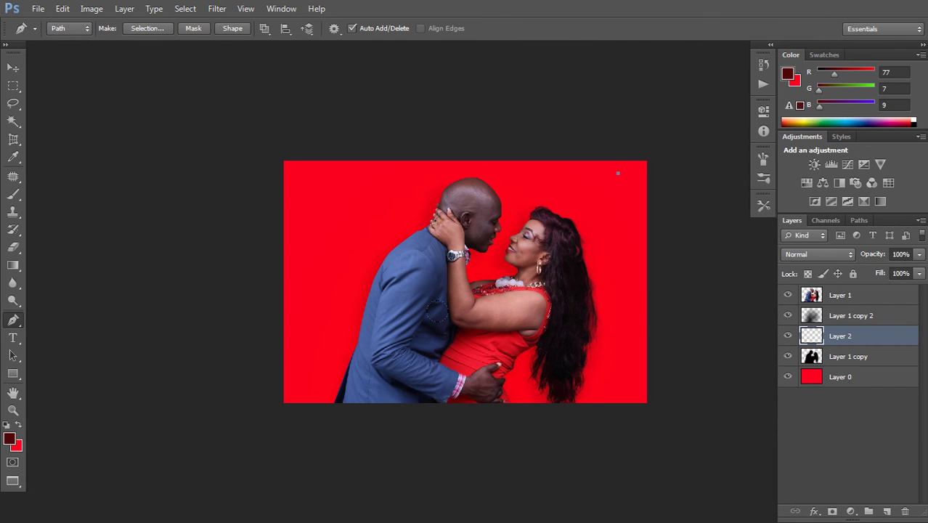
pyautogui.press('b')
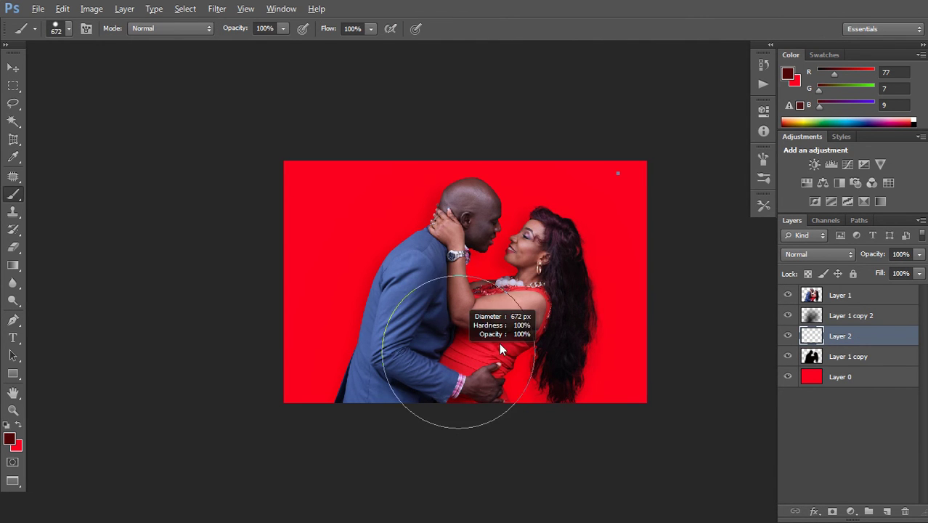
pyautogui.click(371, 29)
pyautogui.click(334, 44)
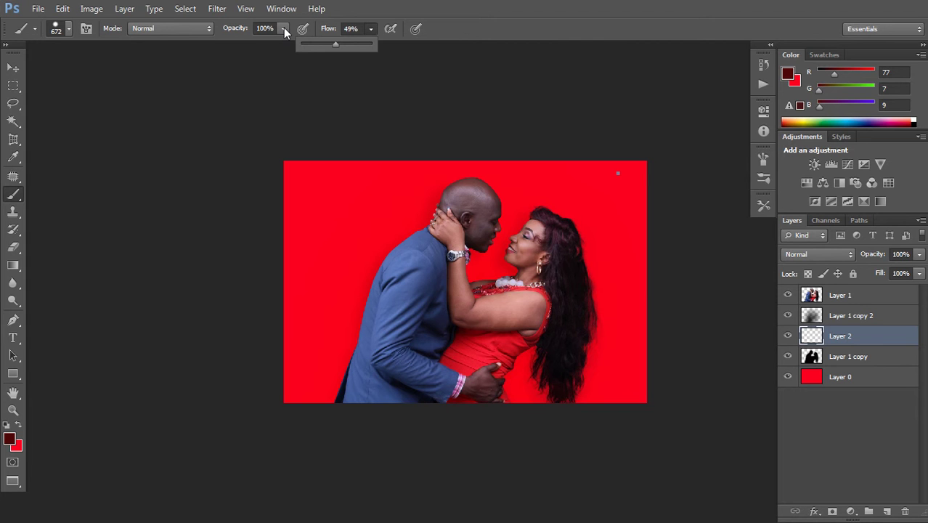
pyautogui.press('3')
pyautogui.press('7')
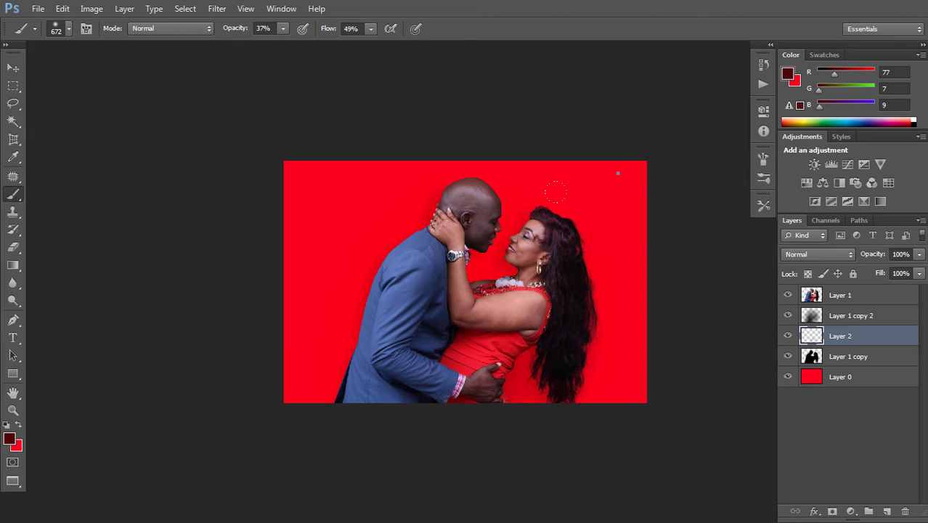
pyautogui.rightClick(403, 272)
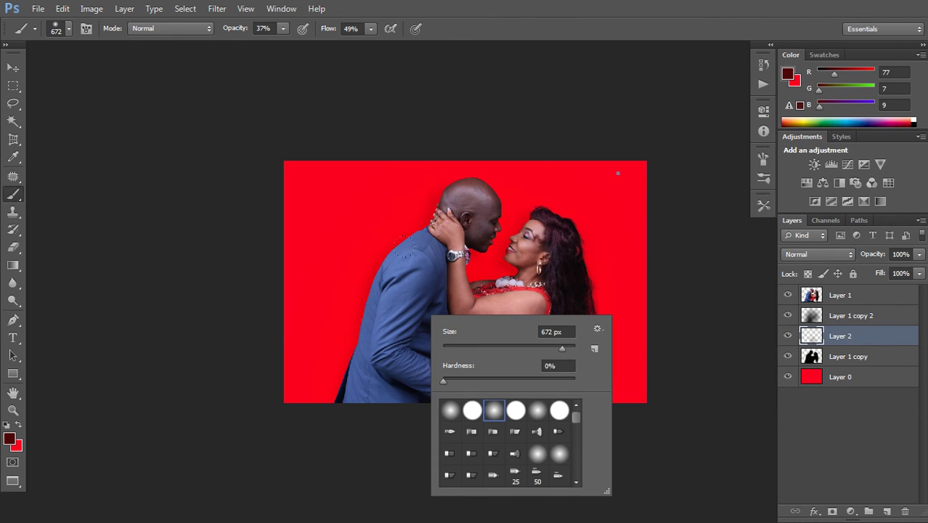
pyautogui.press('Return')
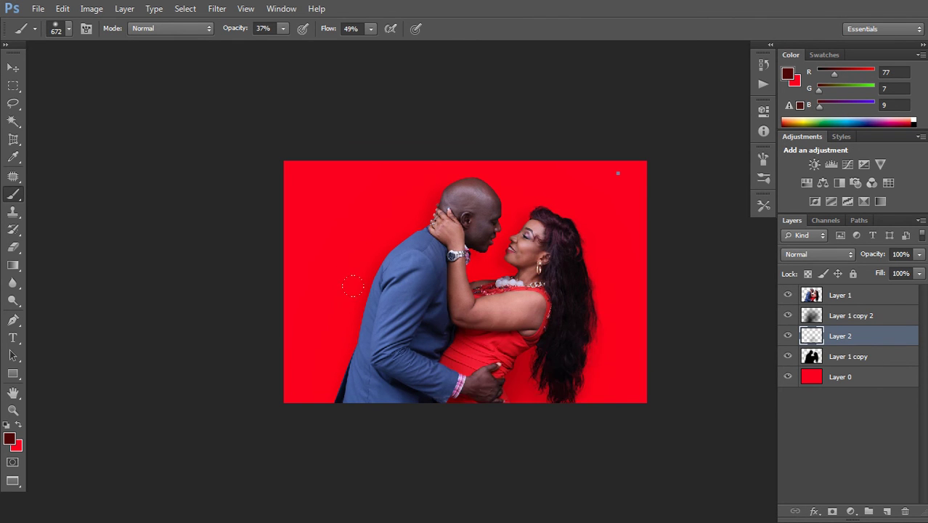
pyautogui.moveTo(342, 292); pyautogui.dragTo(524, 298)
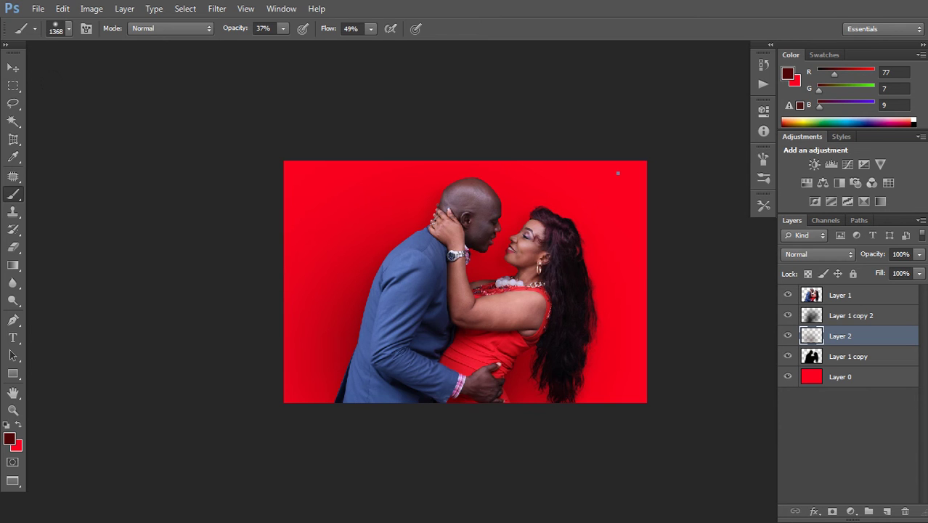
# - Add a new Layer 3 at the top and stamp all visible layers into it
pyautogui.click(853, 296)
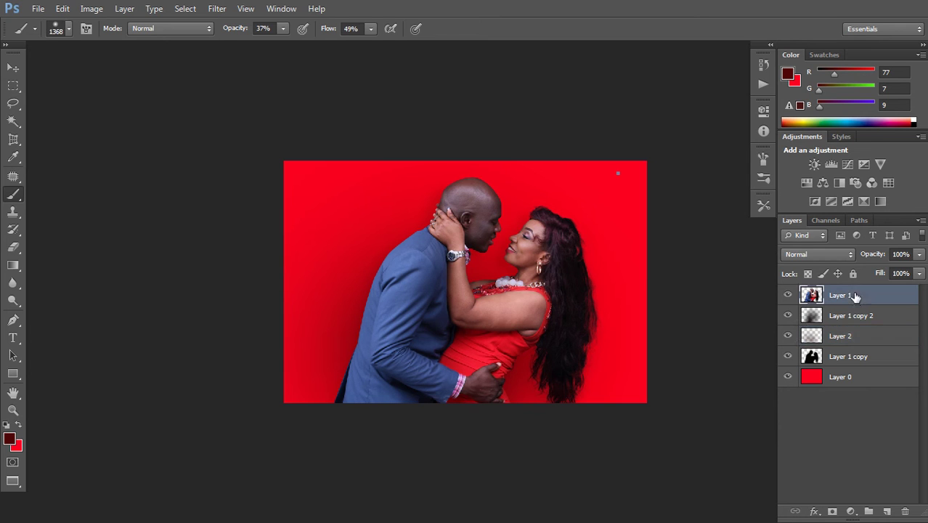
pyautogui.hotkey('ctrl', 'shift', 'n')
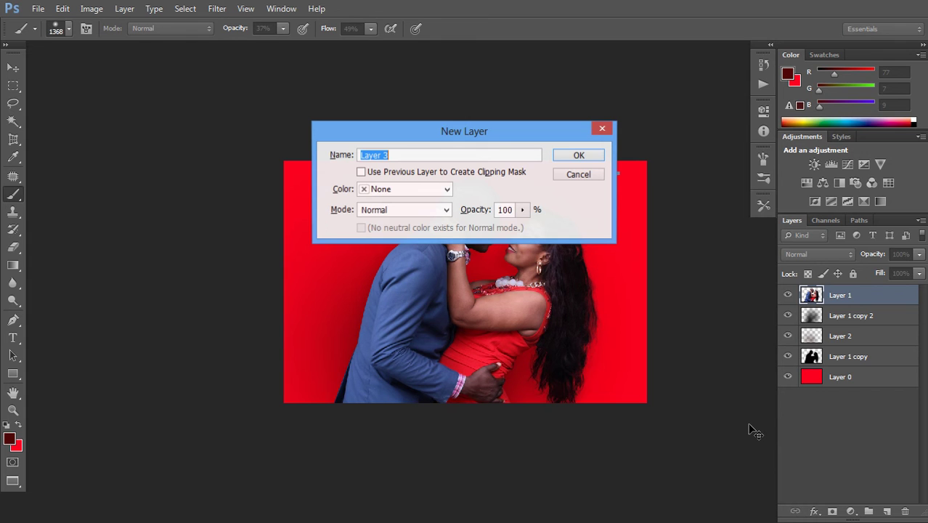
pyautogui.press('Return')
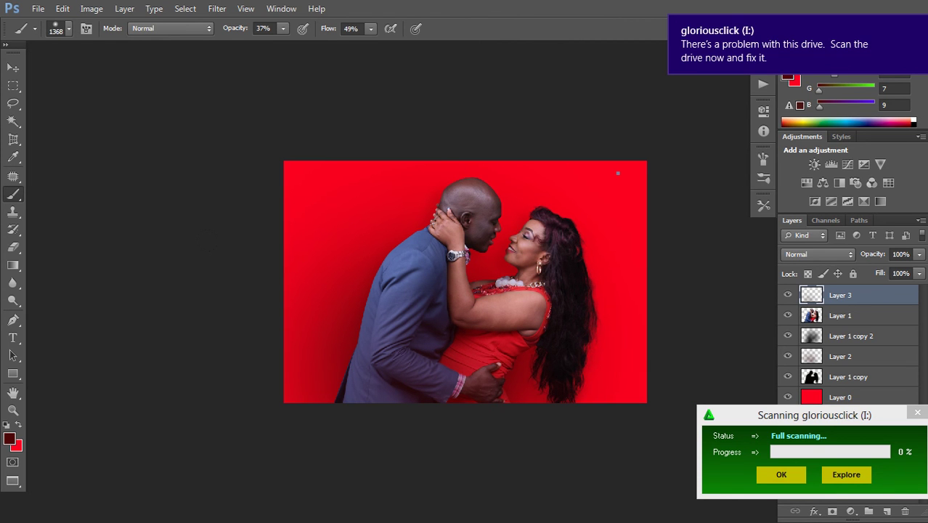
pyautogui.hotkey('ctrl', 'shift', 'e')
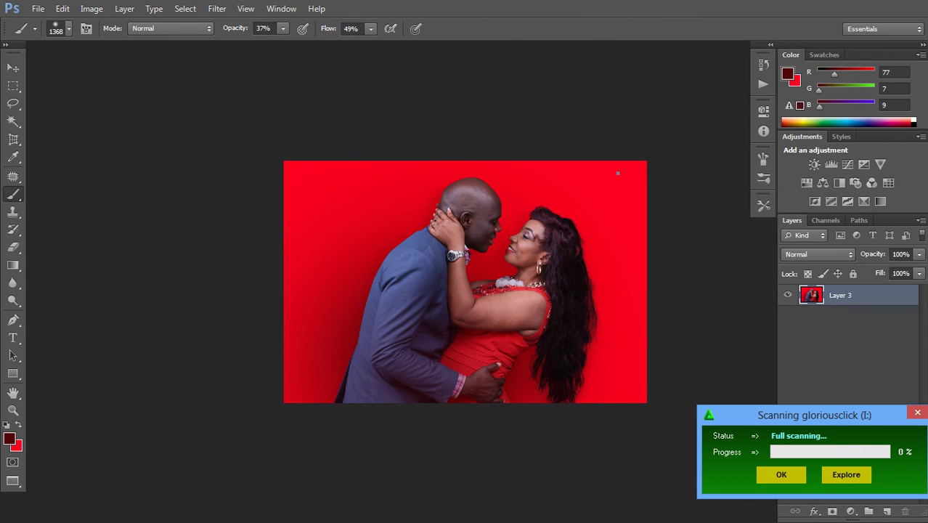
# - Select the Blur Tool from the toolbar flyout and bring up the Image adjustments list
pyautogui.rightClick(14, 195)
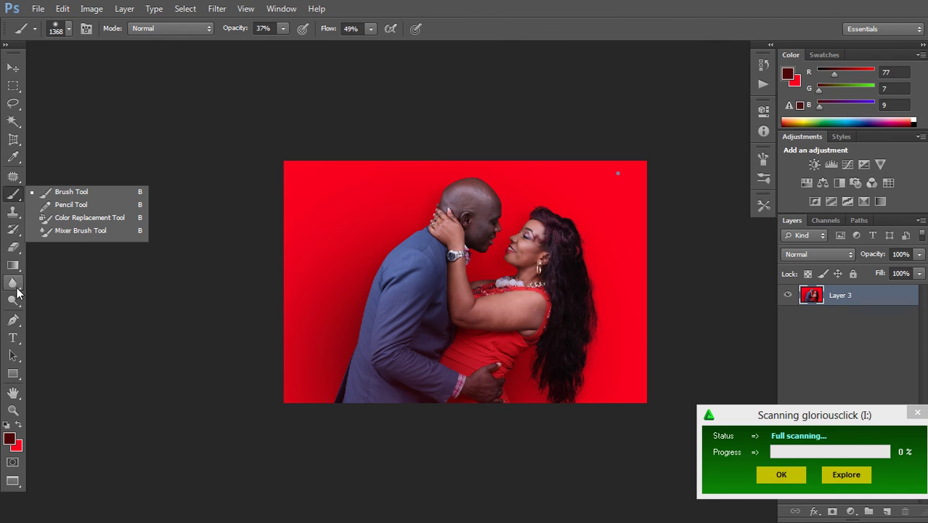
pyautogui.click(14, 283)
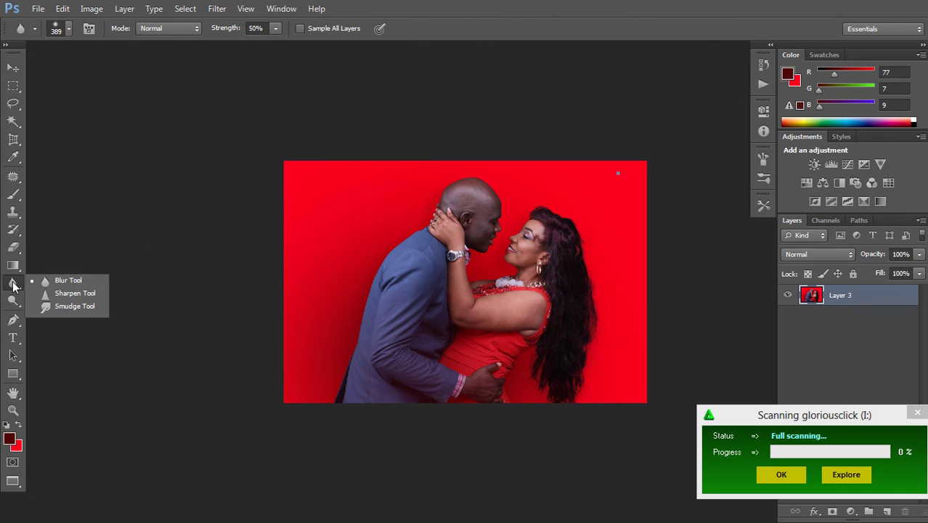
pyautogui.click(32, 281)
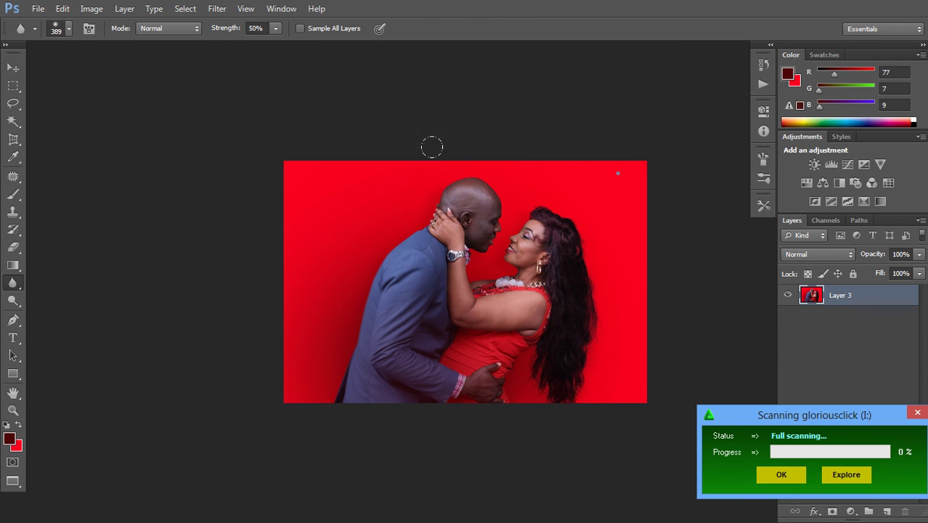
pyautogui.click(392, 179)
pyautogui.click(584, 329)
# - Brighten the image with a Curves midpoint raised to 173, then view it full screen
pyautogui.click(93, 9)
pyautogui.moveTo(112, 43)
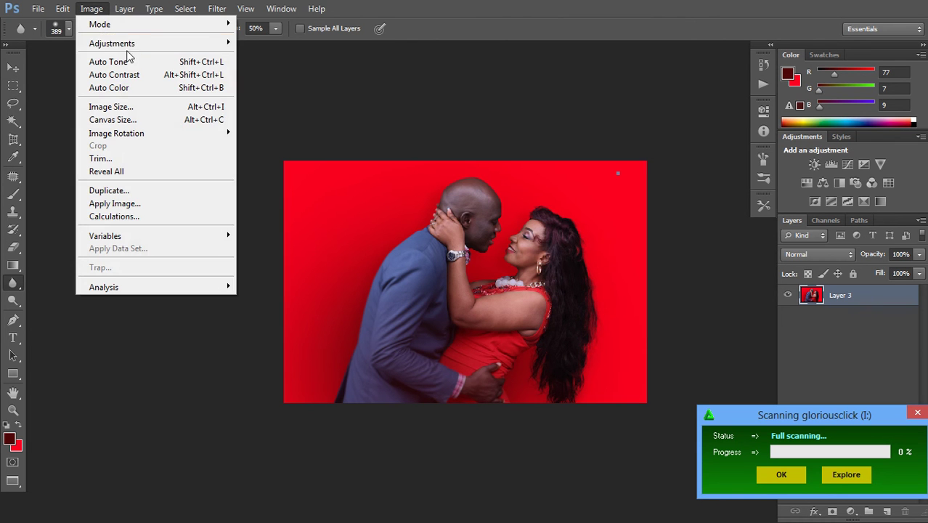
pyautogui.click(279, 68)
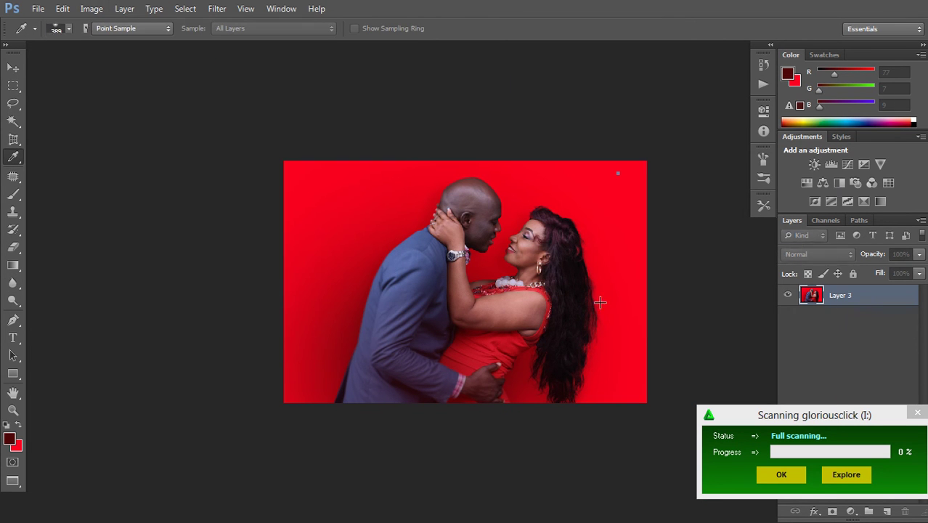
pyautogui.moveTo(668, 219); pyautogui.dragTo(662, 206)
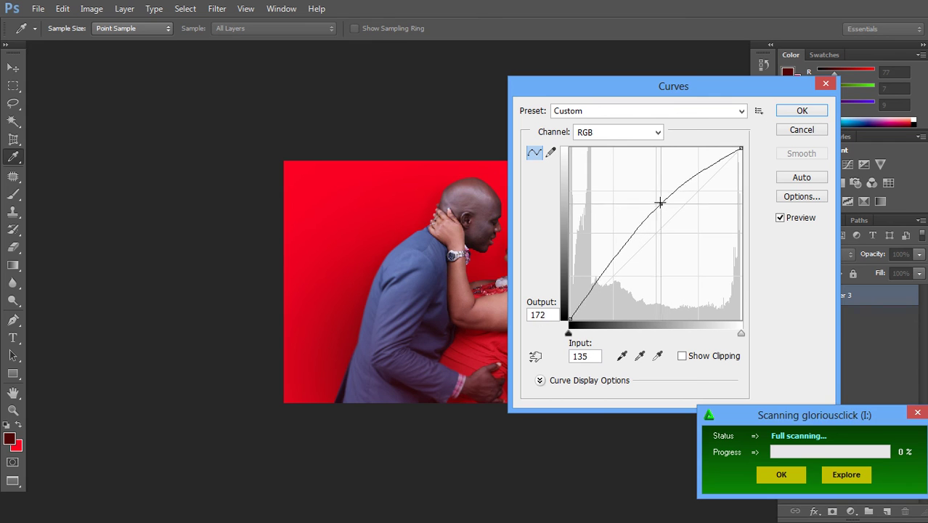
pyautogui.click(798, 110)
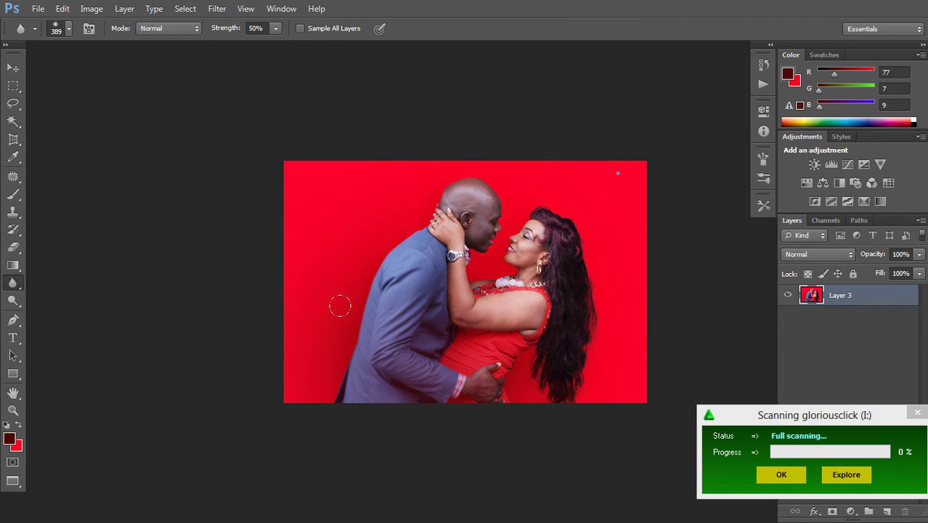
pyautogui.moveTo(251, 138); pyautogui.dragTo(653, 412)
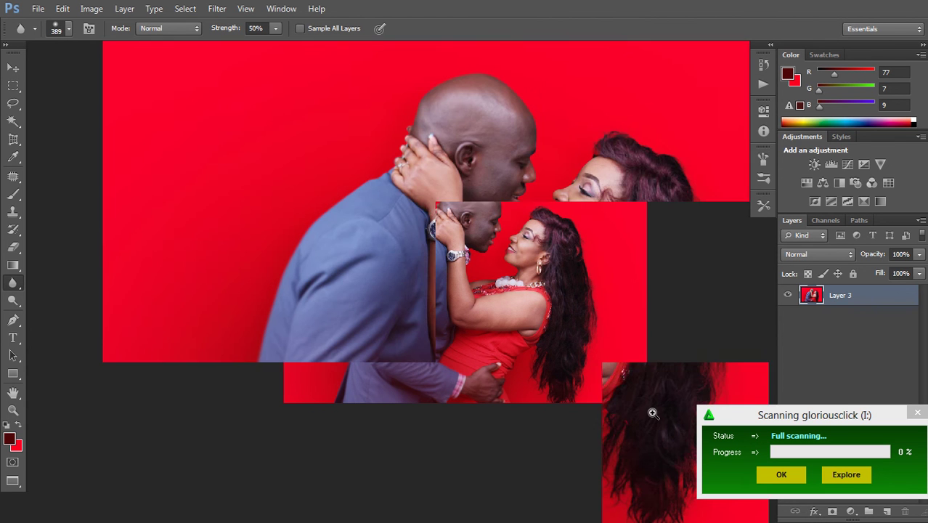
pyautogui.press('f')
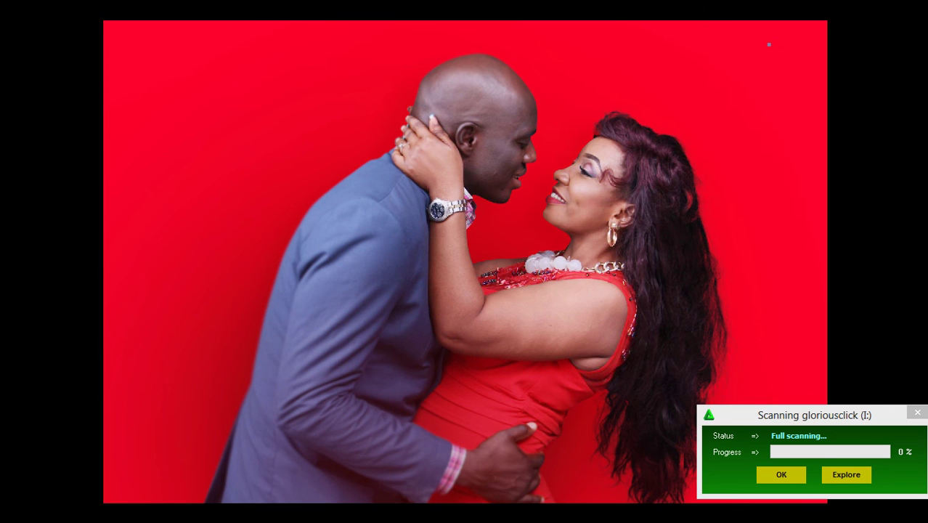
pyautogui.click(918, 411)
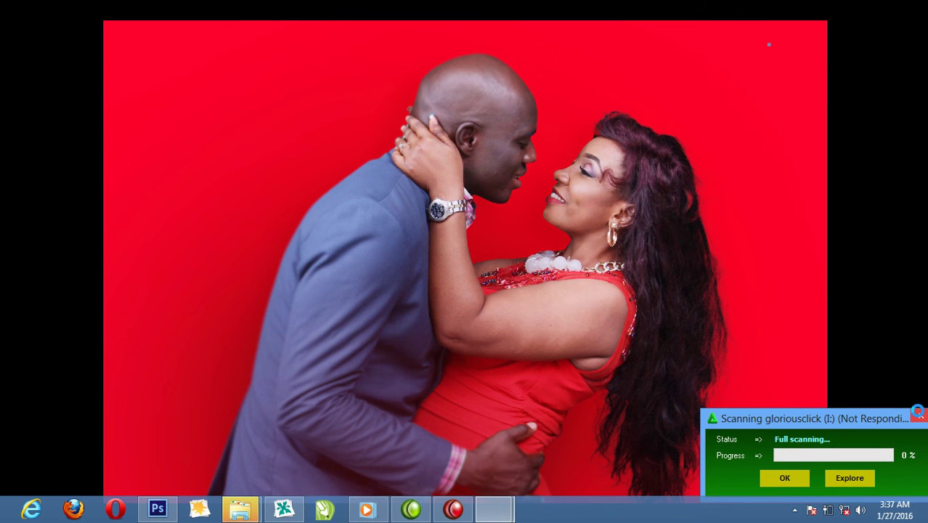